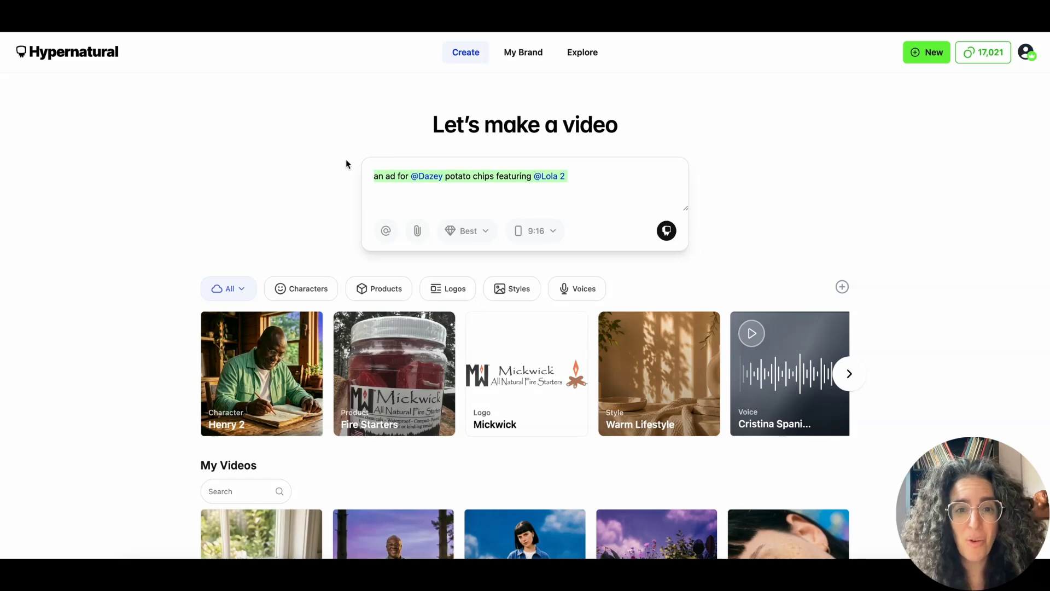
Replace the video prompt with the copied "The Lunchbox Fix" shot script for Barutiful Baru Nut Butter and show the saved characters.
{"action": "key", "text": "BackSpace"}
{"action": "key", "text": "ctrl+v"}
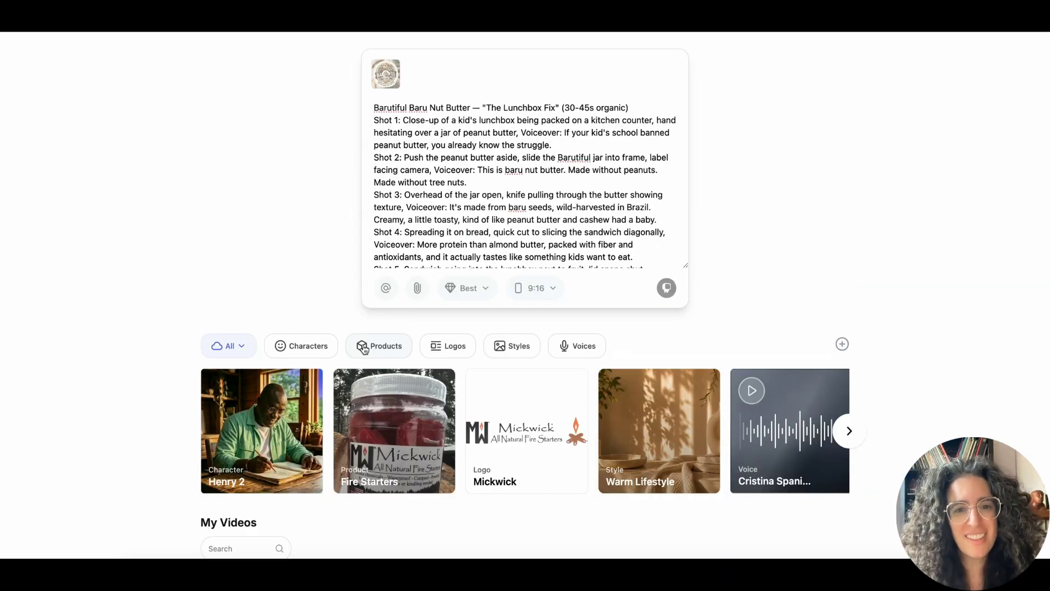
{"action": "left_click", "coordinate": [328, 350]}
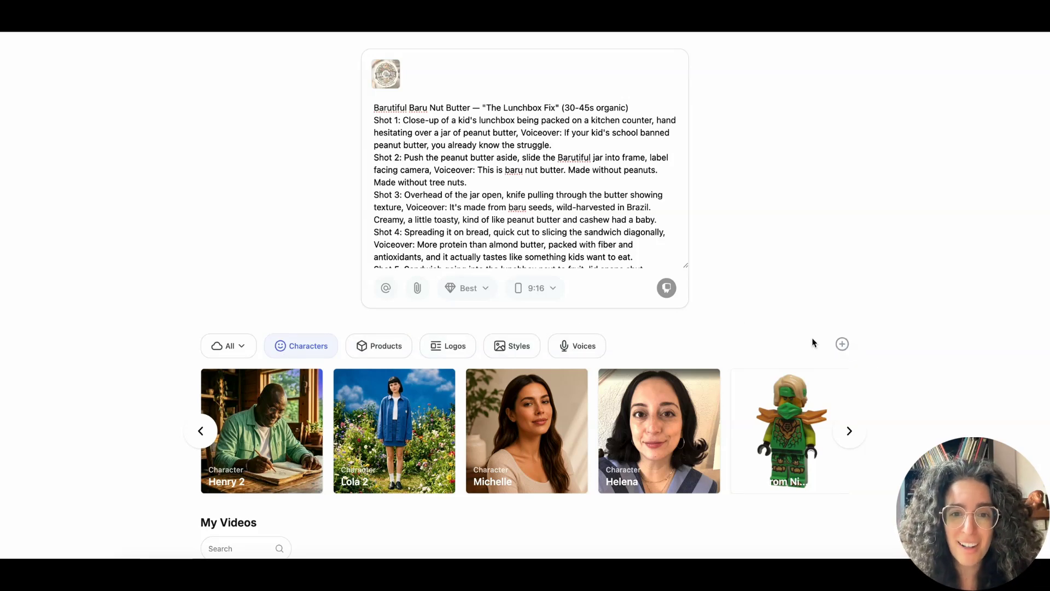
Start a new product reference and name it "Barutiful Baru Nut Butter".
{"action": "left_click", "coordinate": [843, 347]}
{"action": "left_click", "coordinate": [792, 479]}
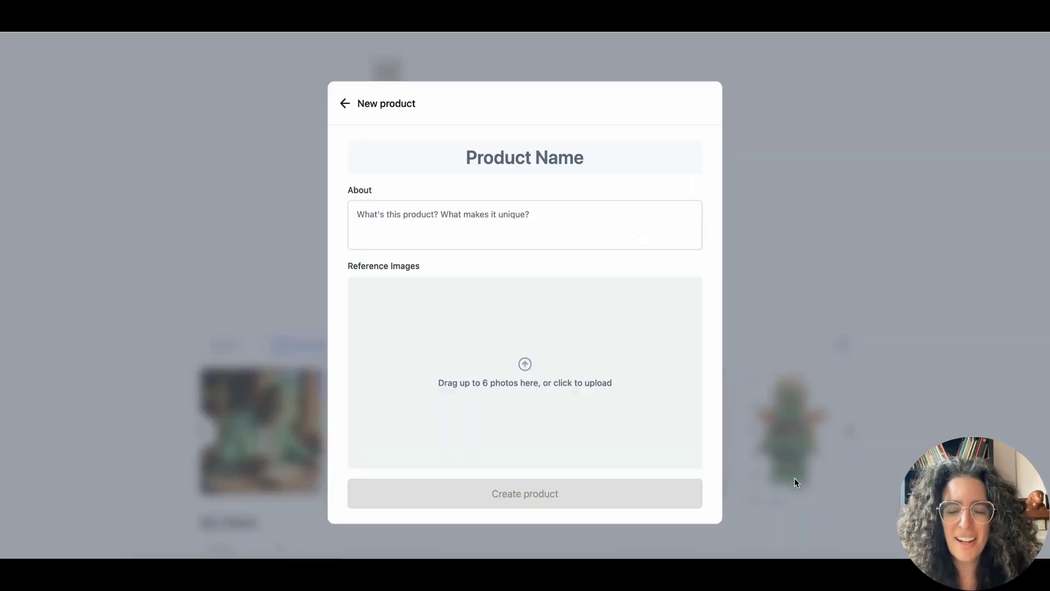
{"action": "left_click", "coordinate": [540, 158]}
{"action": "type", "text": "Bar"}
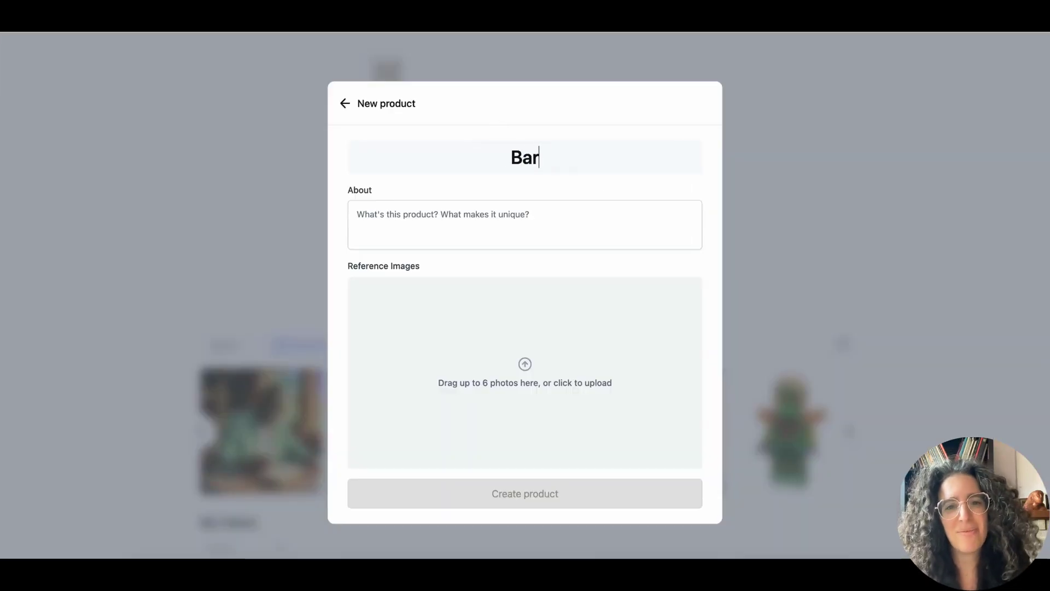
{"action": "type", "text": "utifu"}
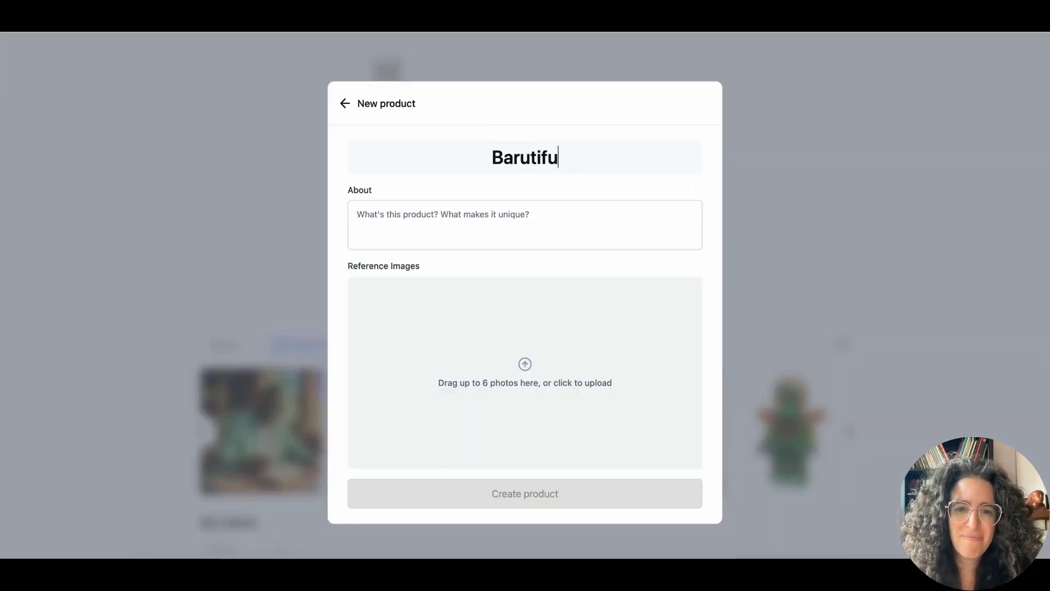
{"action": "type", "text": "l Baru Nut Butt"}
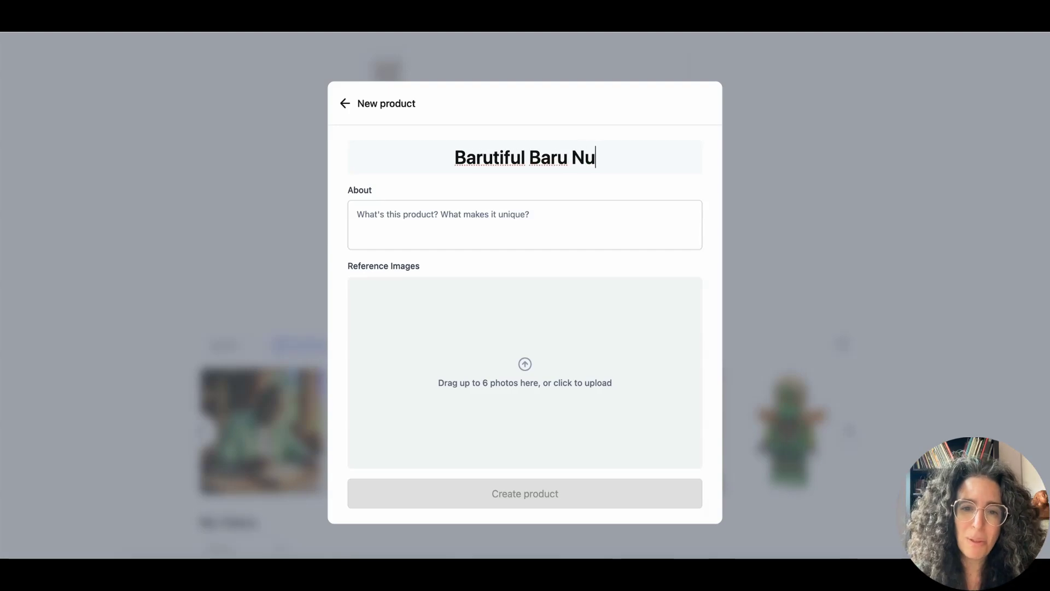
{"action": "type", "text": "er"}
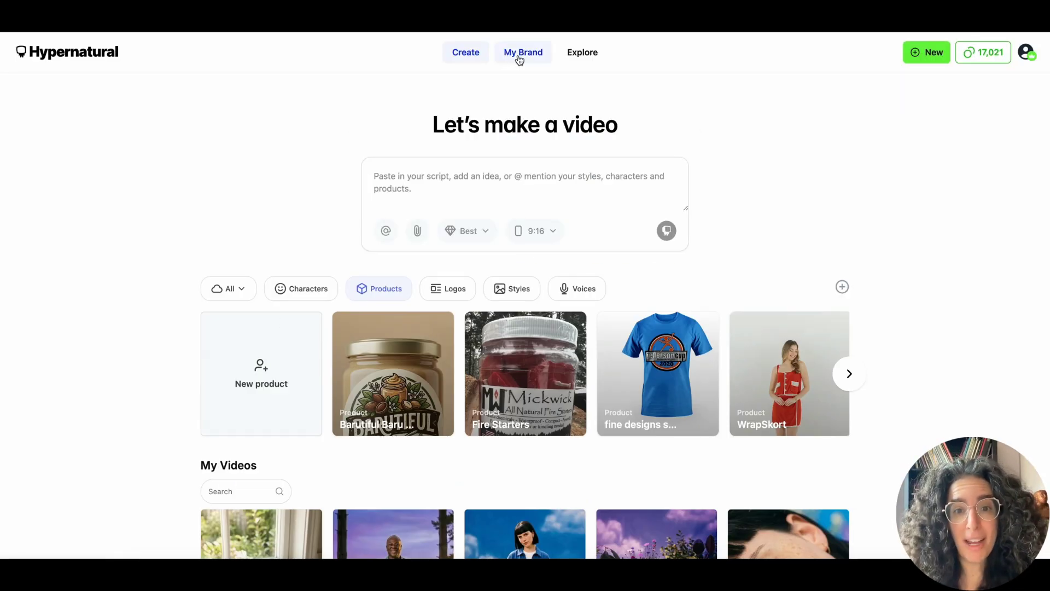
Review the Sol Soda brand's brief and the reference types that can be added to the brand.
{"action": "left_click", "coordinate": [520, 58]}
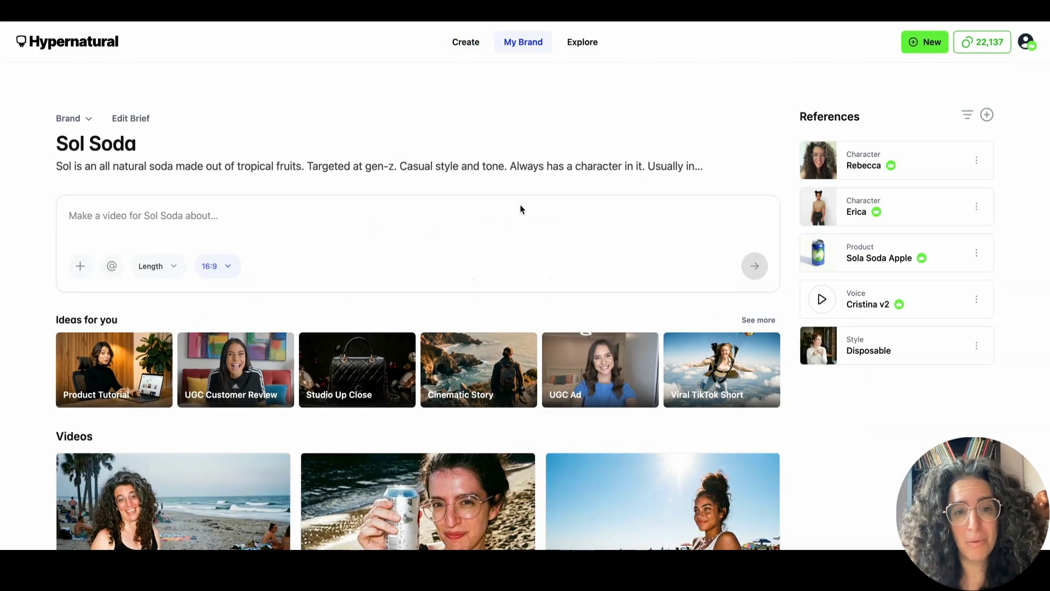
{"action": "left_click", "coordinate": [134, 118]}
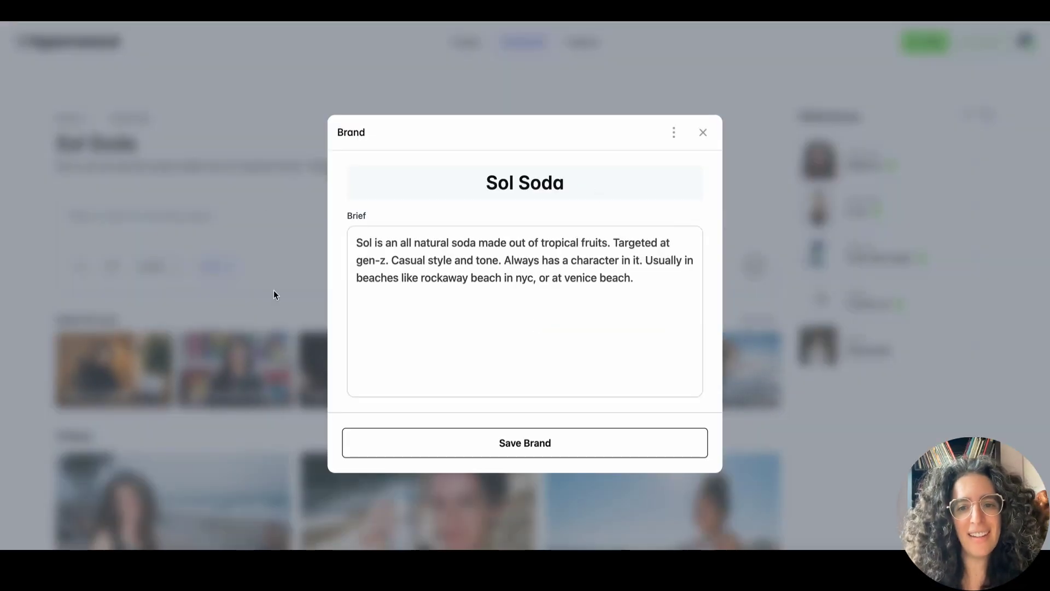
{"action": "left_click", "coordinate": [826, 167]}
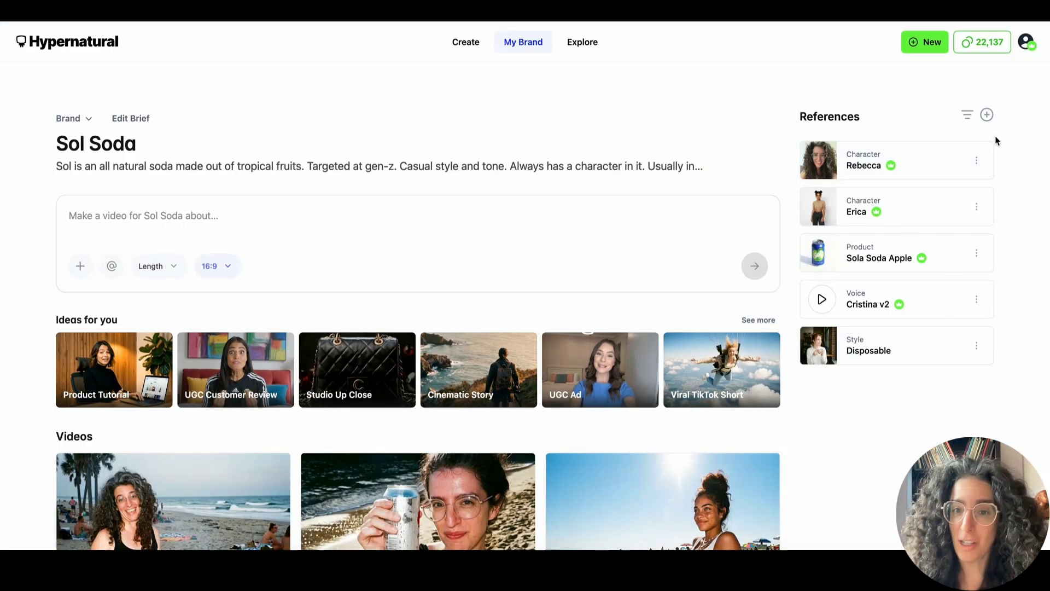
{"action": "left_click", "coordinate": [987, 116]}
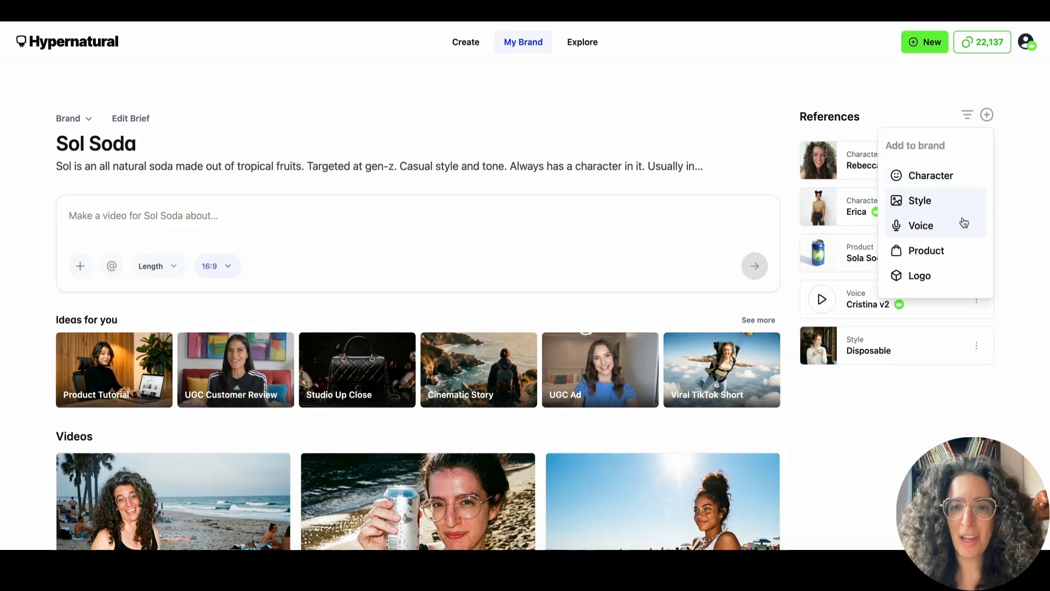
{"action": "left_click", "coordinate": [915, 445]}
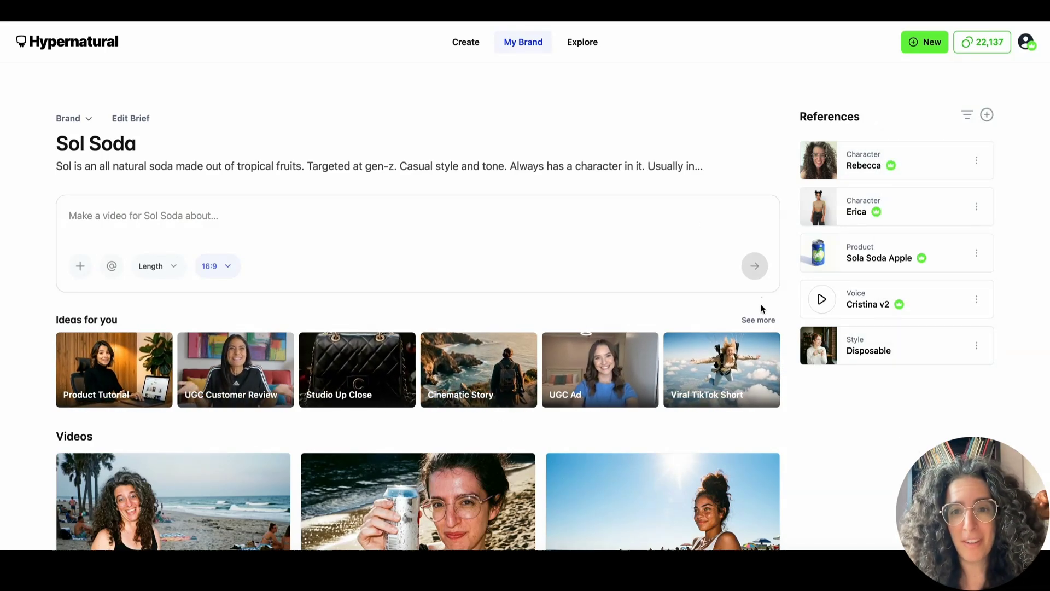
Start a new 9:16 video from the "Beverage Ad" template and submit its ready-made prompt.
{"action": "left_click", "coordinate": [922, 45]}
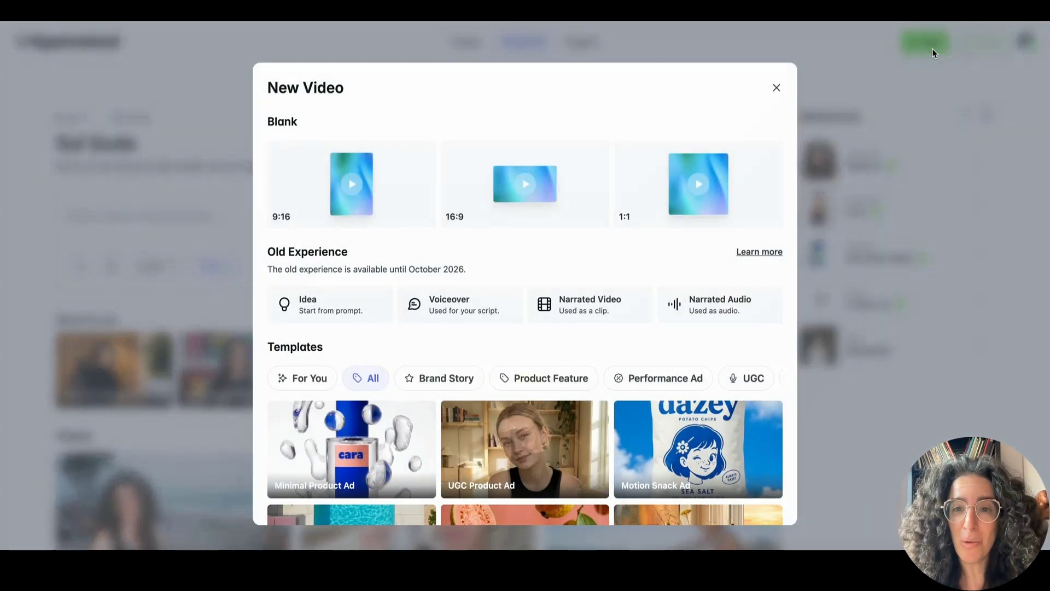
{"action": "scroll", "coordinate": [600, 268], "scroll_direction": "down", "scroll_amount": 5}
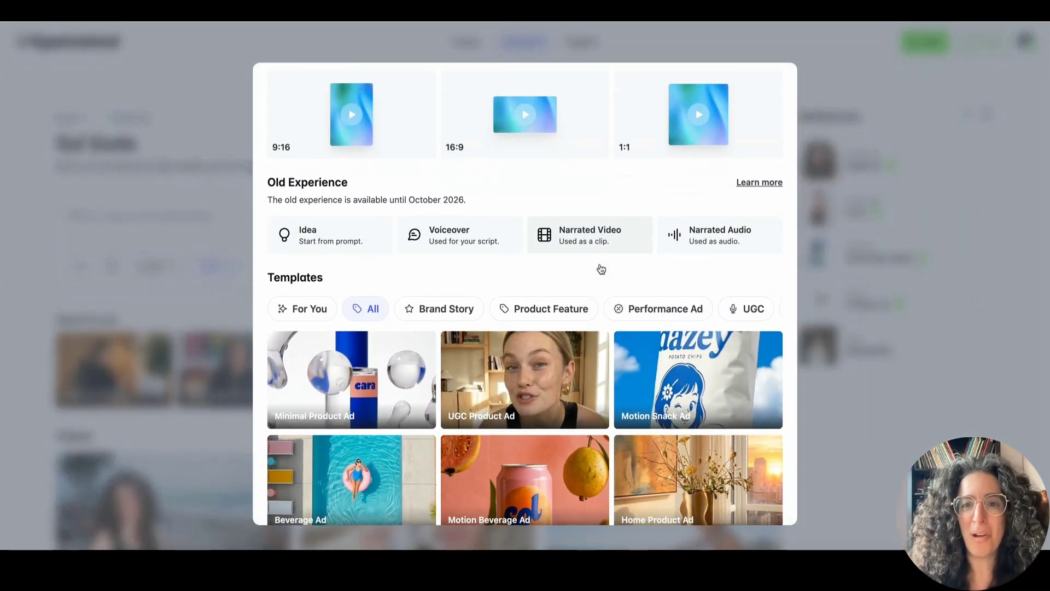
{"action": "scroll", "coordinate": [600, 268], "scroll_direction": "down", "scroll_amount": 12}
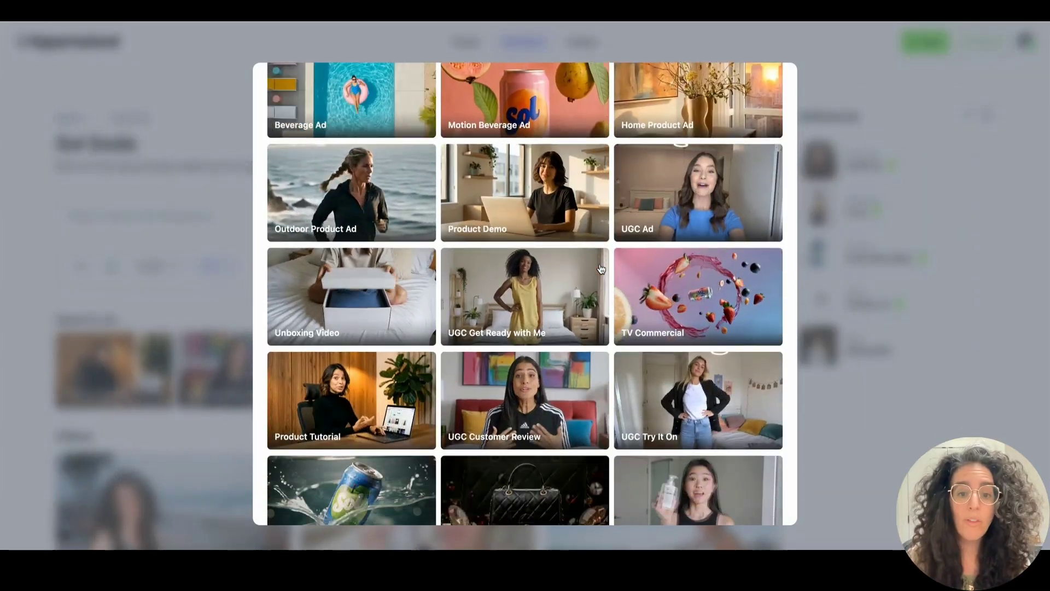
{"action": "scroll", "coordinate": [601, 269], "scroll_direction": "down", "scroll_amount": 3}
{"action": "scroll", "coordinate": [279, 266], "scroll_direction": "up", "scroll_amount": 10}
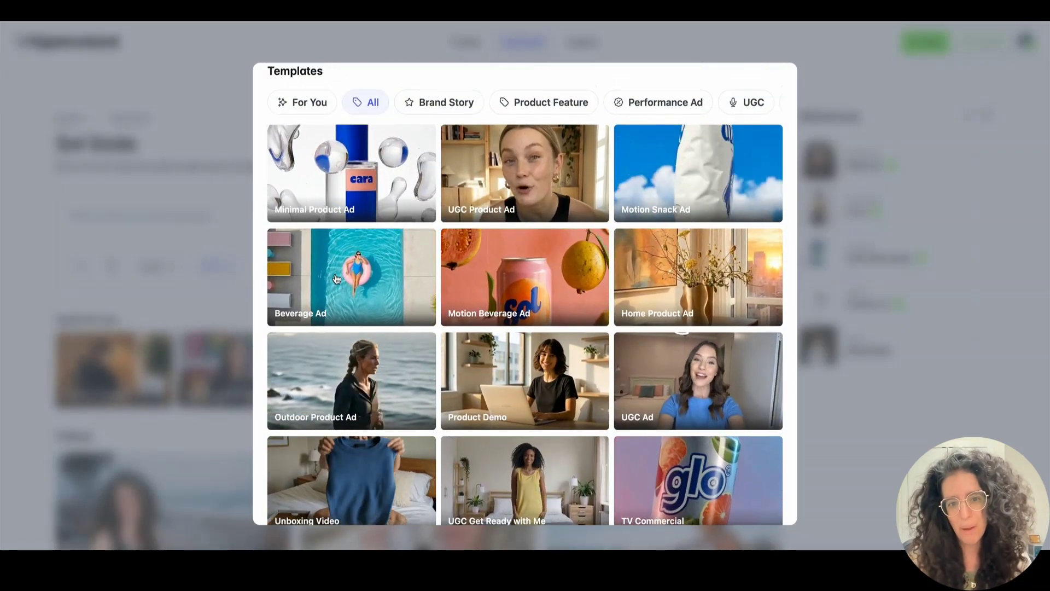
{"action": "left_click", "coordinate": [336, 279]}
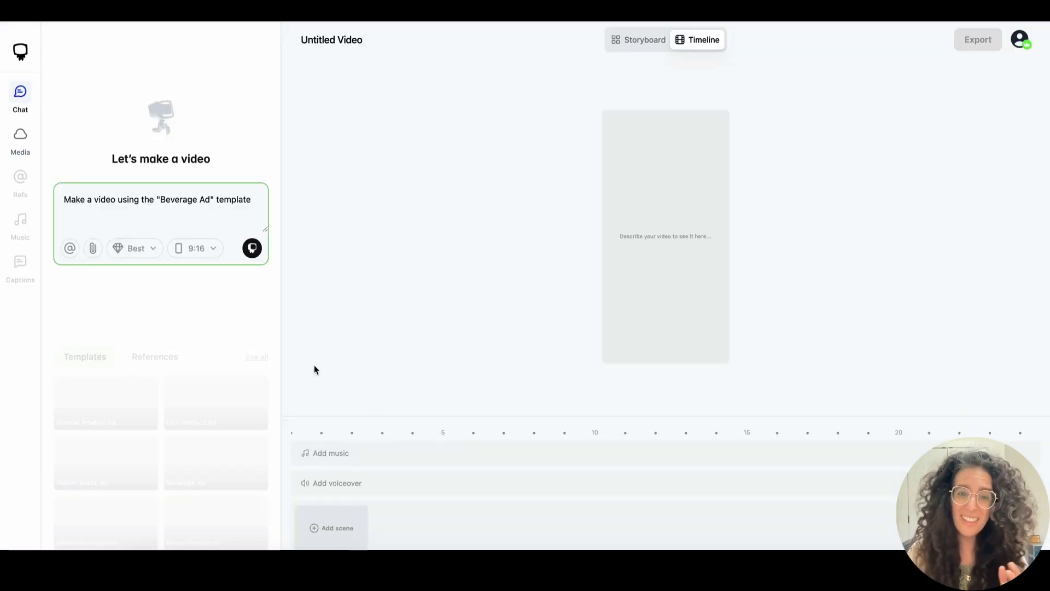
{"action": "left_click", "coordinate": [253, 249]}
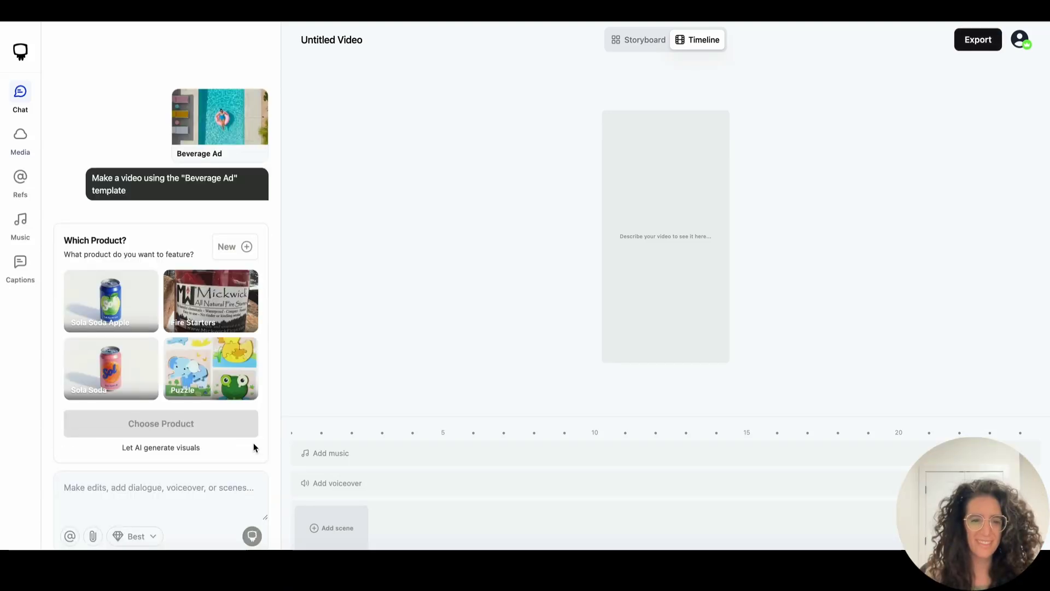
Choose Sola Soda as the featured product and the curly-haired woman with glasses as the spokesperson character.
{"action": "left_click", "coordinate": [122, 382]}
{"action": "left_click", "coordinate": [209, 425]}
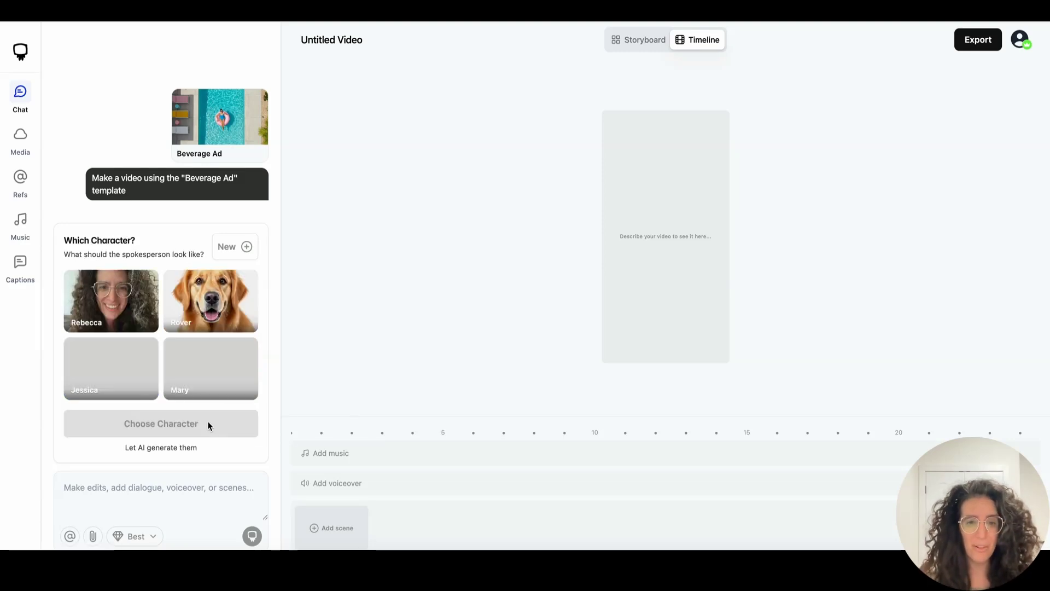
{"action": "left_click", "coordinate": [131, 309]}
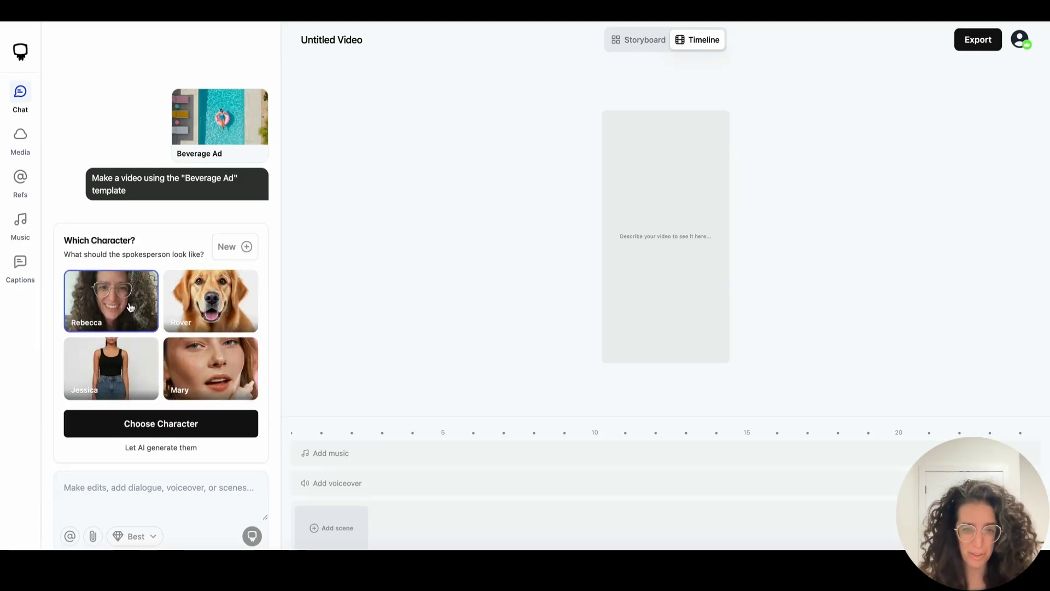
{"action": "left_click", "coordinate": [225, 435]}
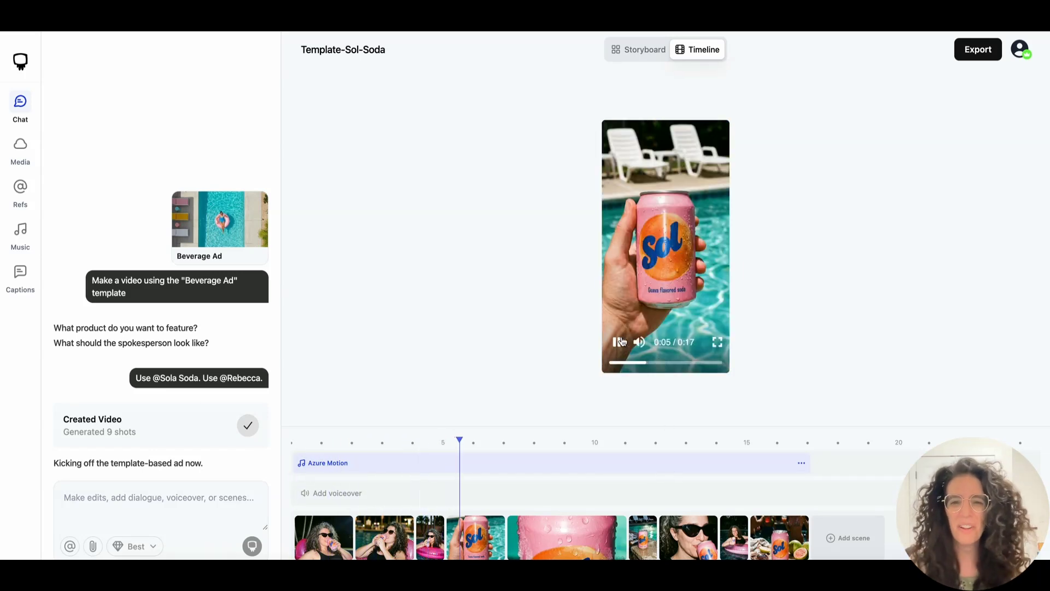
Look through the last five scenes of the generated video one by one, from the can close-up to the final shot.
{"action": "left_click", "coordinate": [561, 544]}
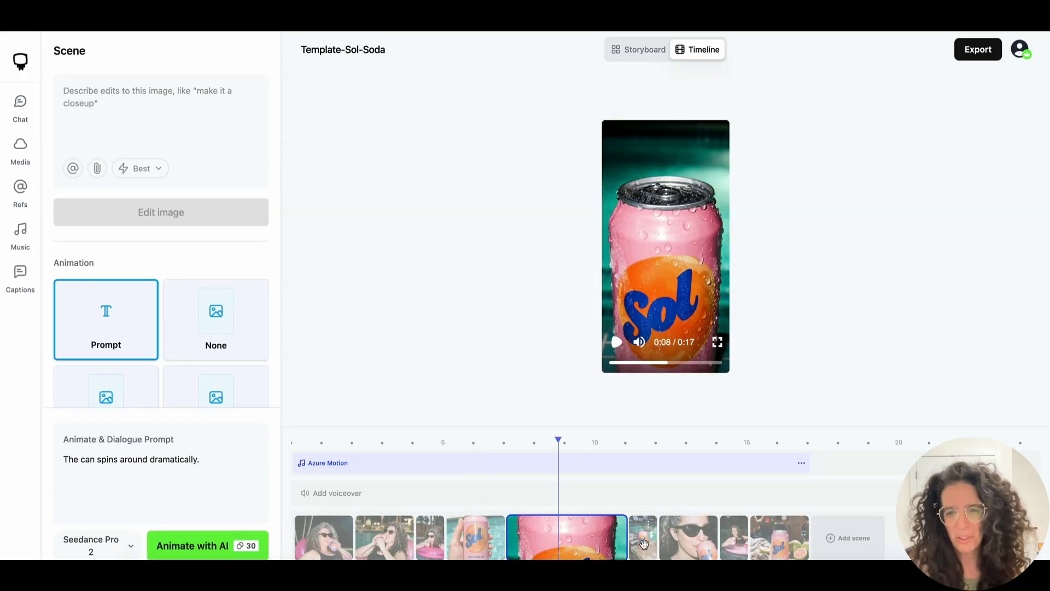
{"action": "left_click", "coordinate": [641, 544]}
{"action": "left_click", "coordinate": [711, 544]}
{"action": "left_click", "coordinate": [736, 544]}
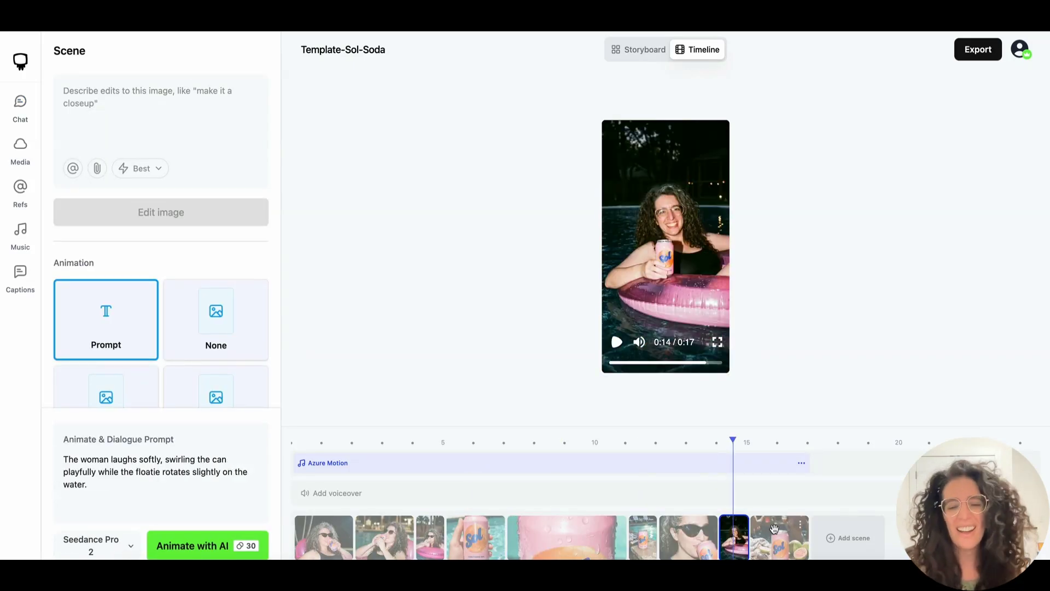
{"action": "left_click", "coordinate": [780, 541]}
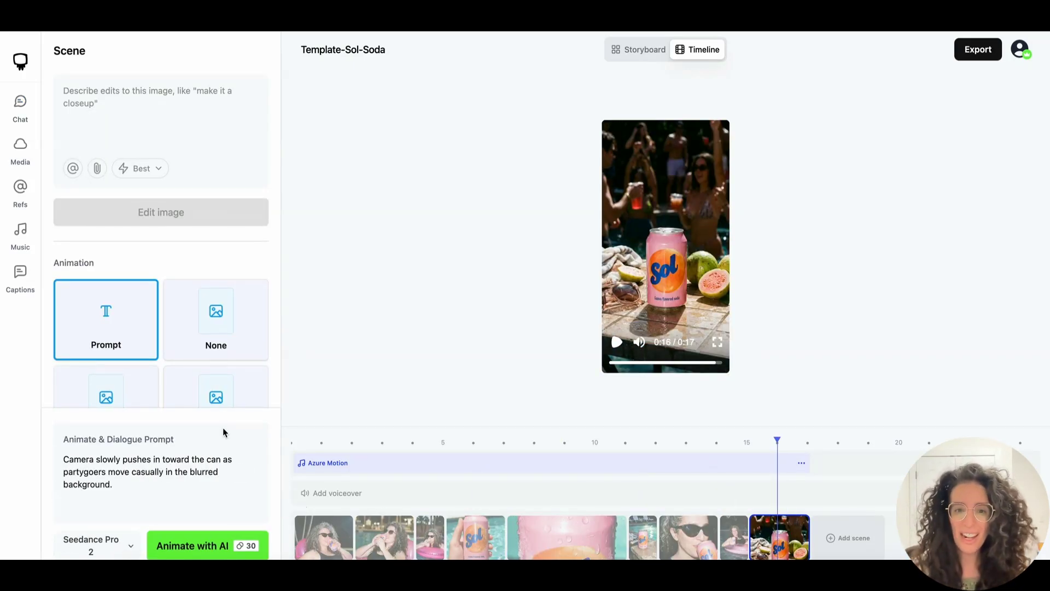
Look at the music settings of the Azure Motion track and browse the other available tracks.
{"action": "left_click", "coordinate": [307, 464]}
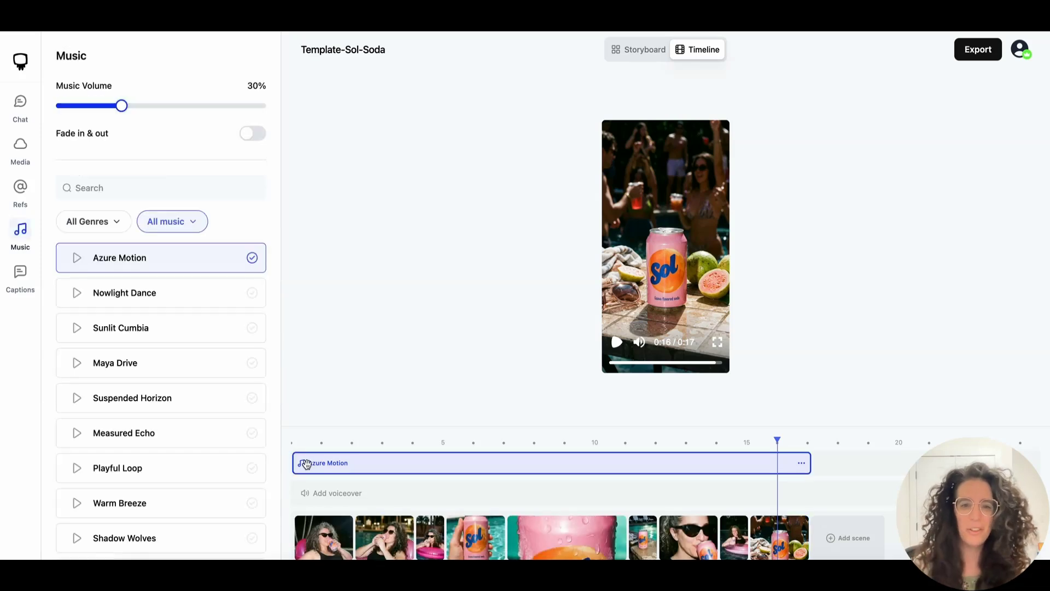
{"action": "scroll", "coordinate": [125, 293], "scroll_direction": "down", "scroll_amount": 2}
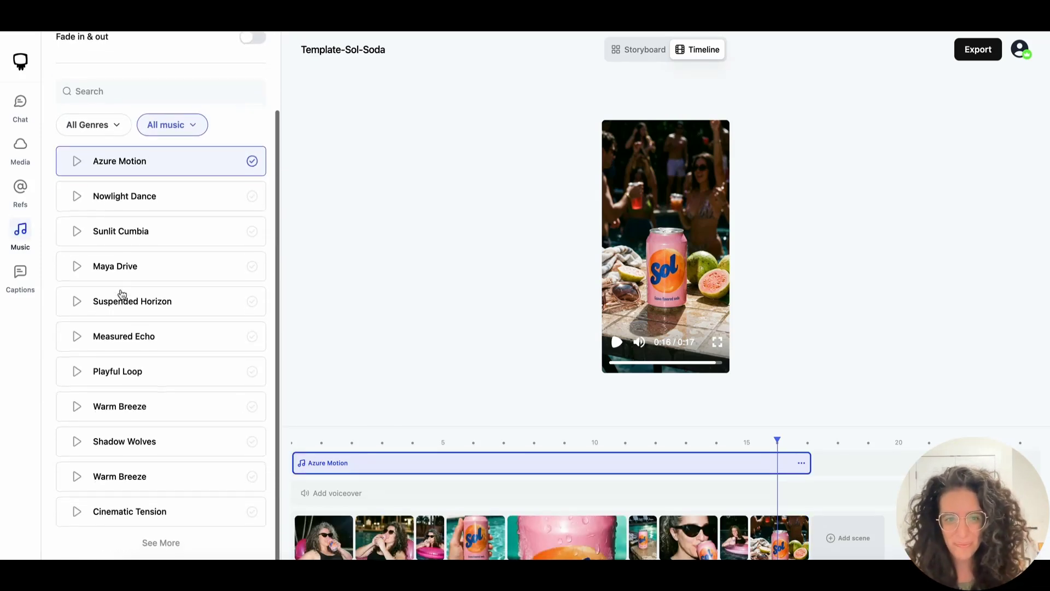
{"action": "scroll", "coordinate": [122, 298], "scroll_direction": "up", "scroll_amount": 2}
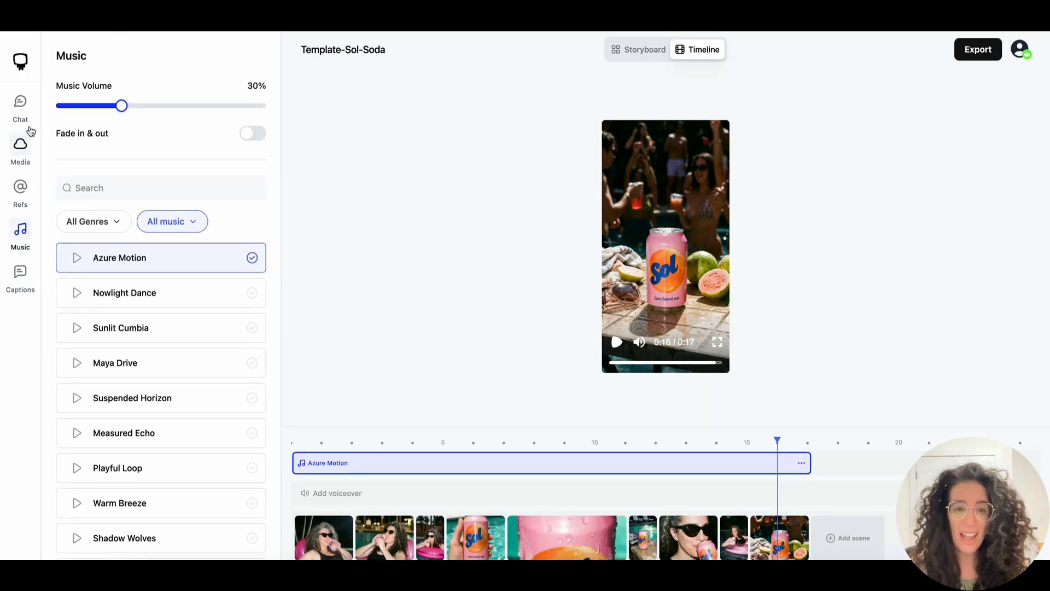
{"action": "left_click", "coordinate": [22, 110]}
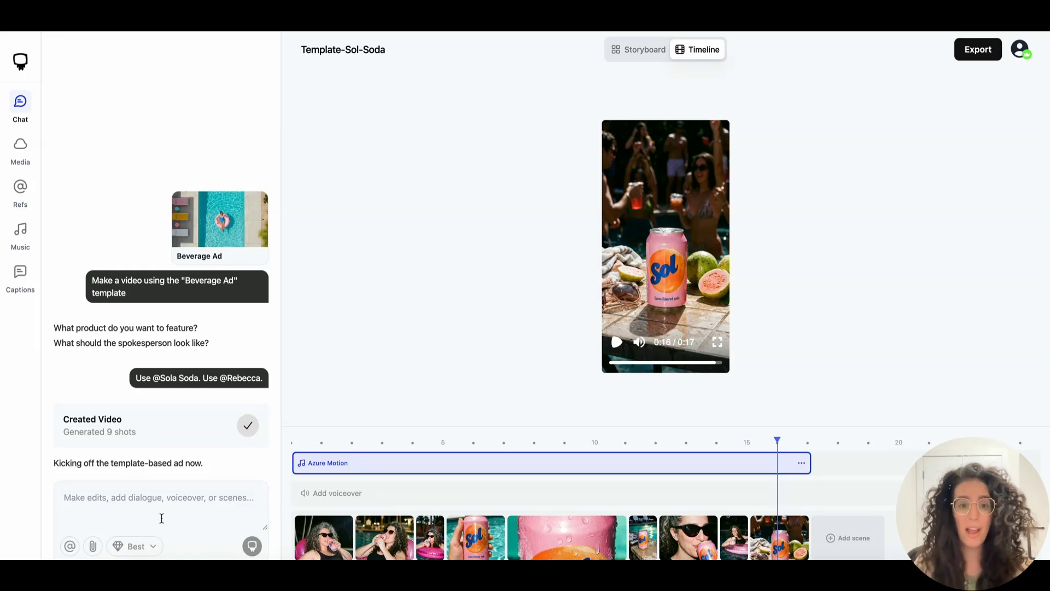
{"action": "left_click", "coordinate": [123, 517]}
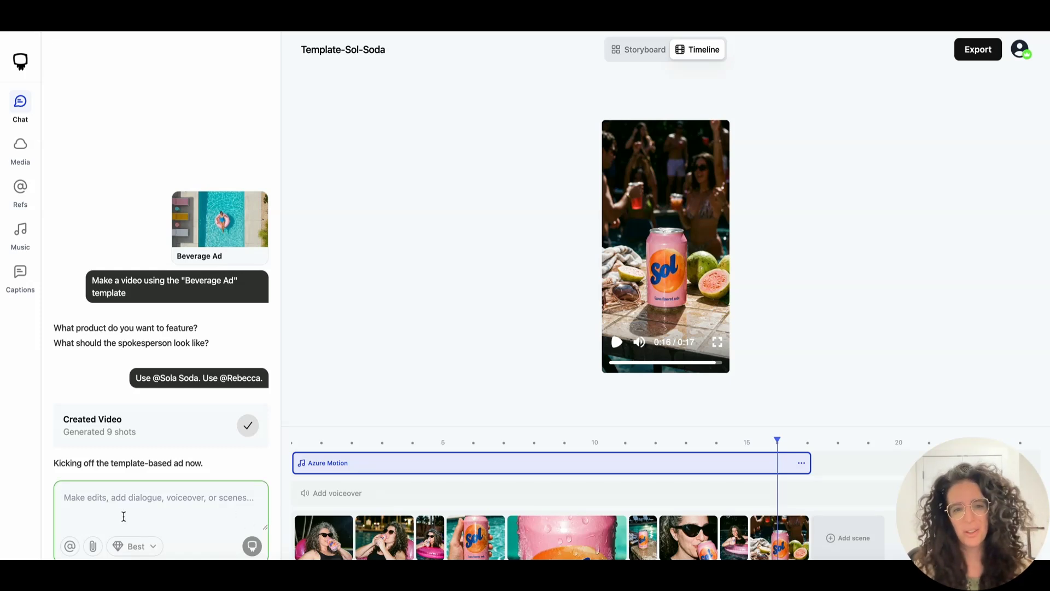
{"action": "type", "text": "add @sol"}
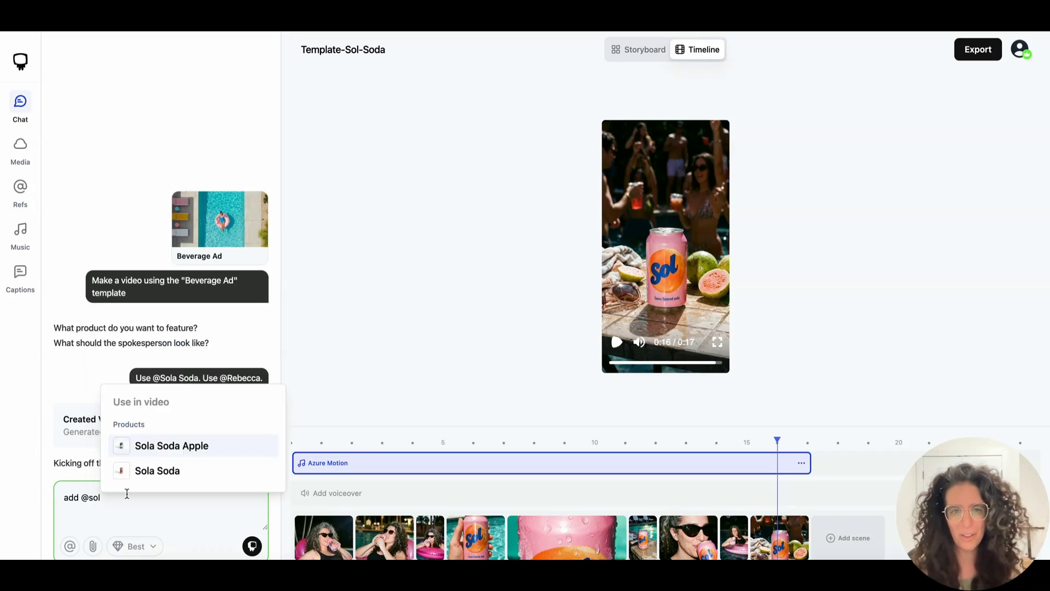
{"action": "left_click", "coordinate": [208, 445]}
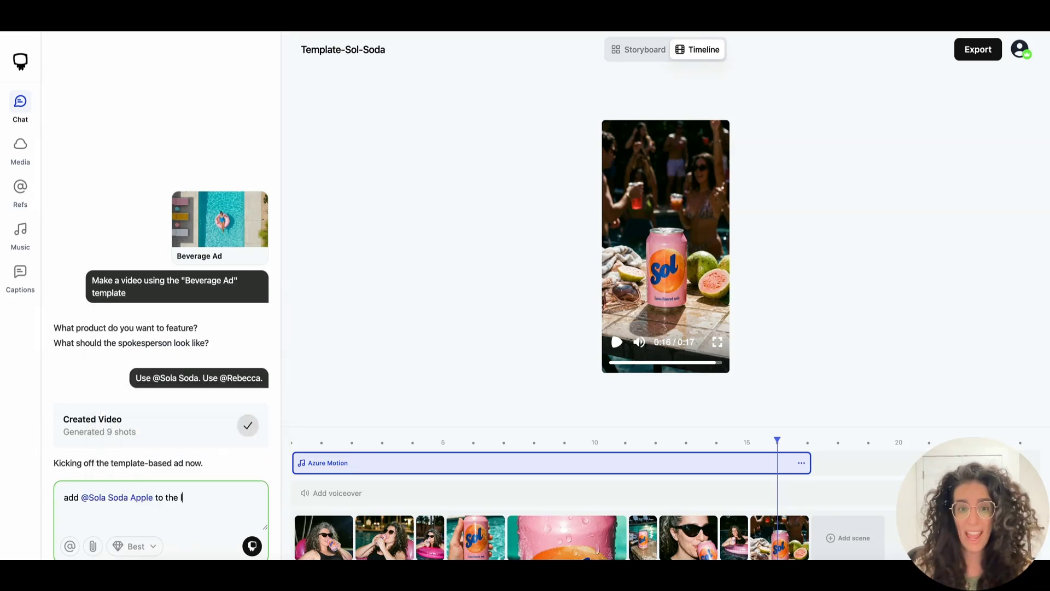
{"action": "key", "text": "Return"}
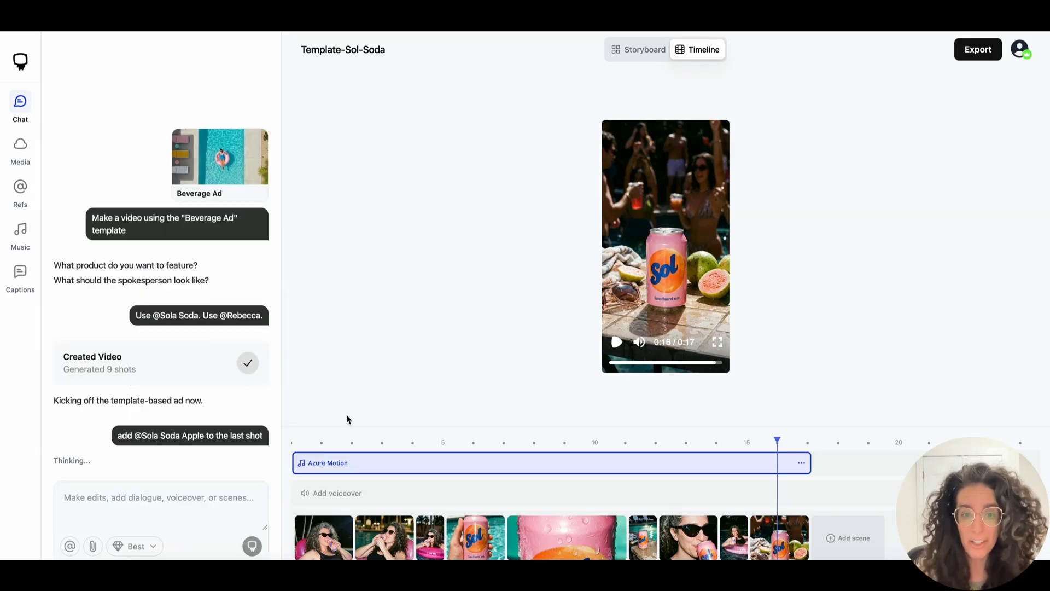
{"action": "left_click", "coordinate": [765, 539]}
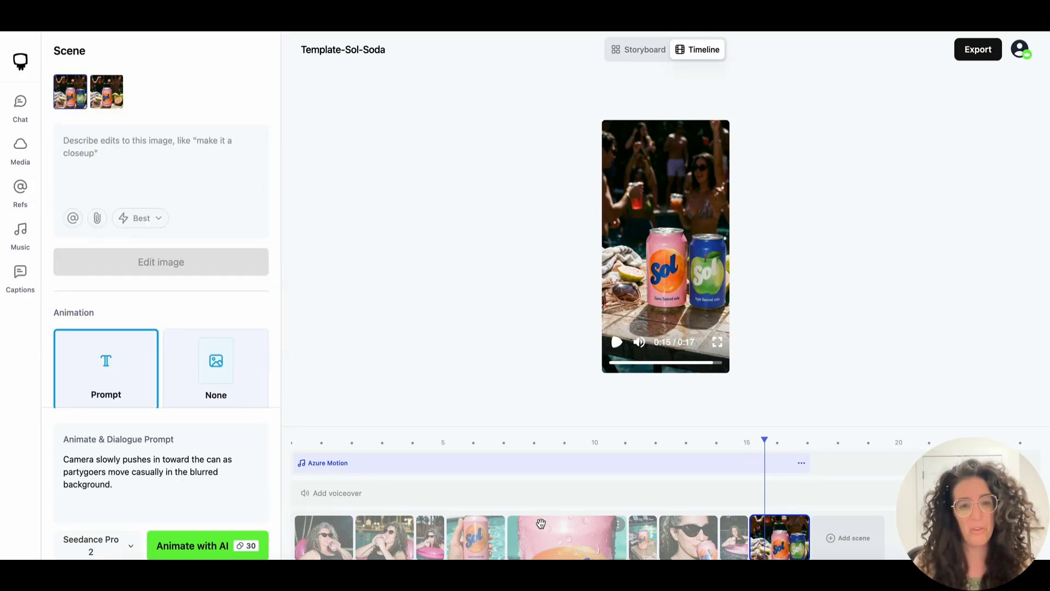
Edit the second-to-last scene's image with the instruction "make it daytime in this shot".
{"action": "left_click", "coordinate": [725, 529]}
{"action": "left_click", "coordinate": [111, 91]}
{"action": "type", "text": "make it daytime in this shot"}
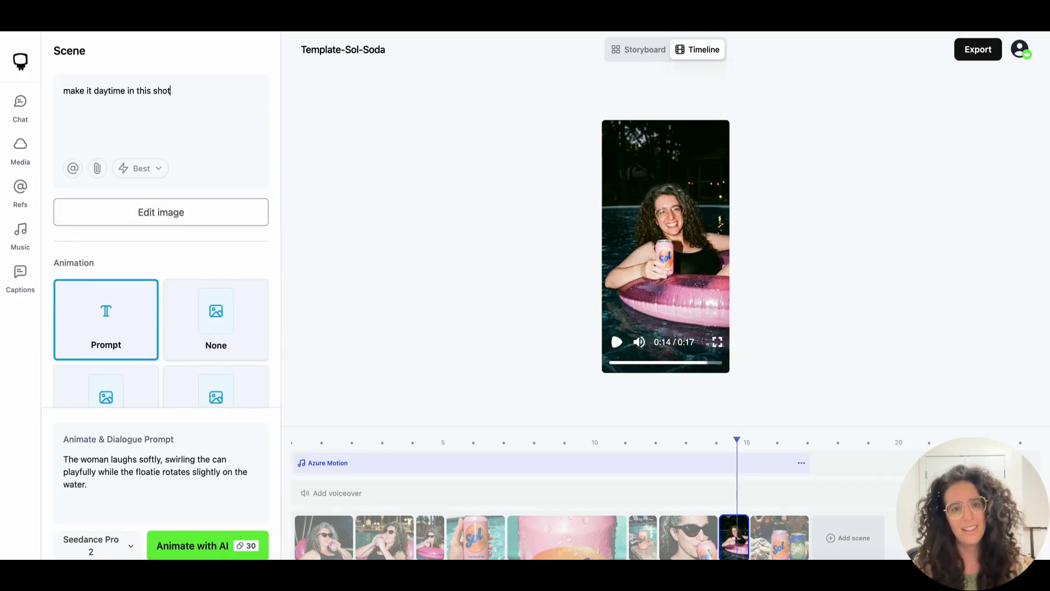
{"action": "left_click", "coordinate": [139, 210]}
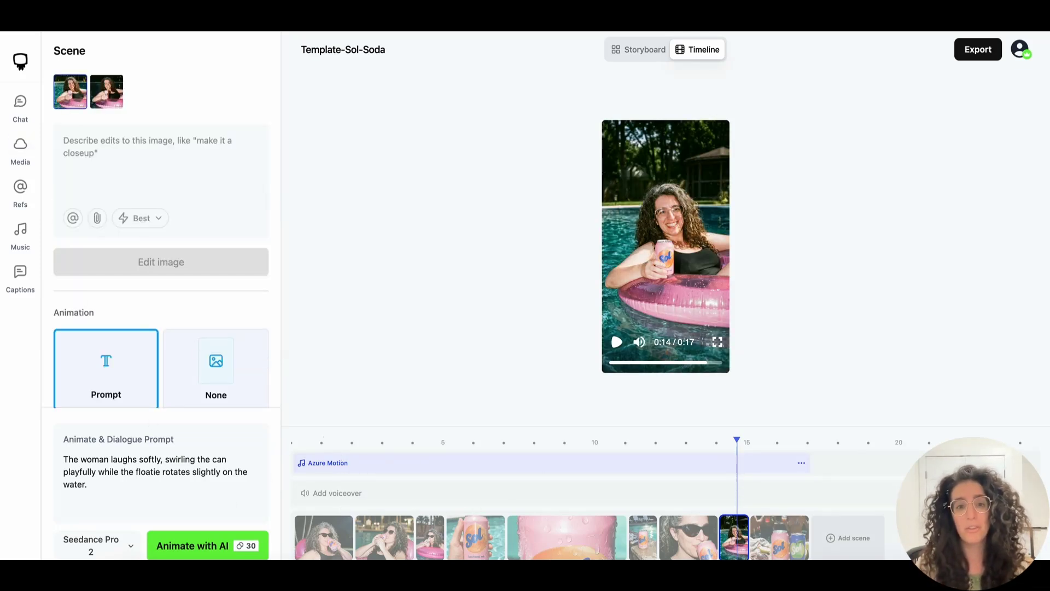
Look through the image and animation models available to the chat assistant.
{"action": "left_click", "coordinate": [22, 101]}
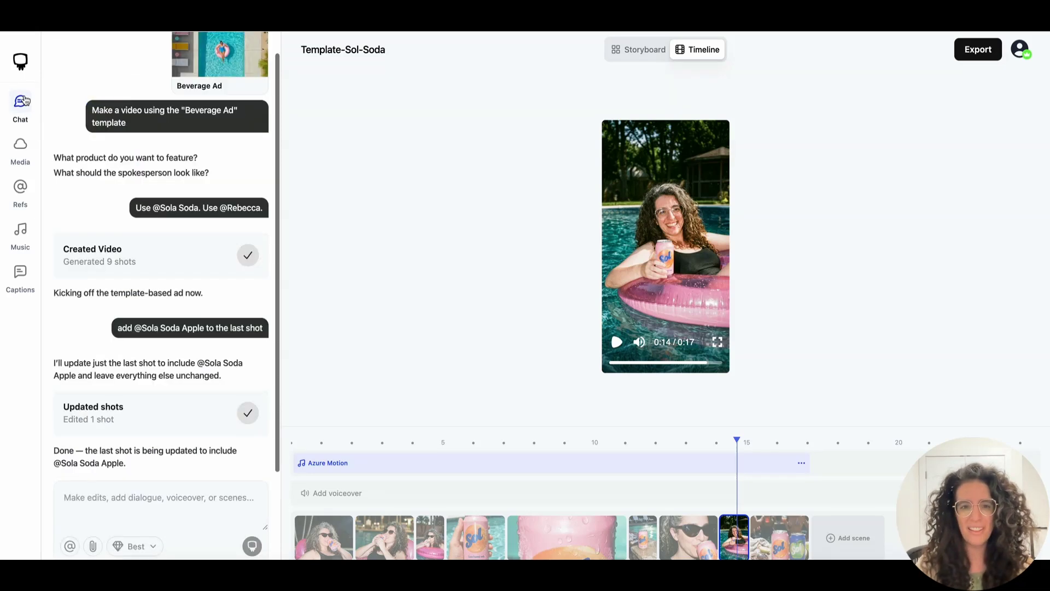
{"action": "left_click", "coordinate": [141, 546]}
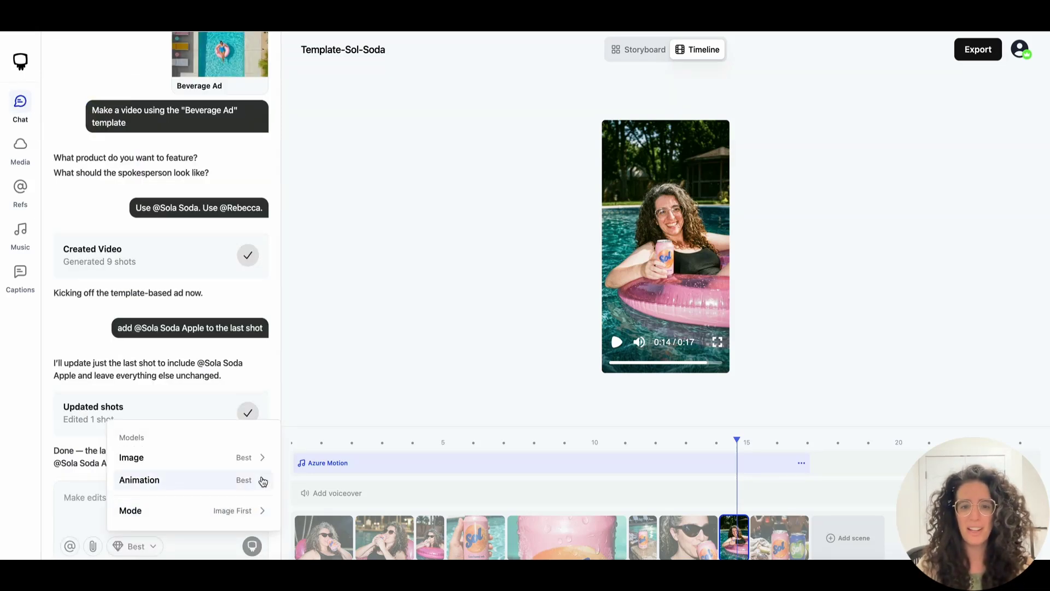
{"action": "left_click", "coordinate": [267, 458]}
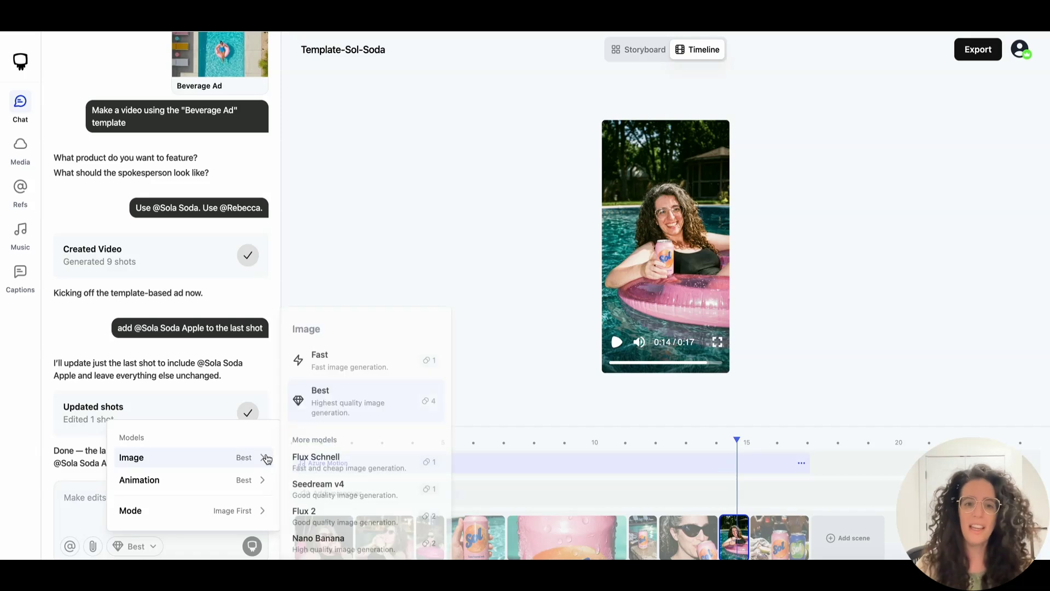
{"action": "scroll", "coordinate": [345, 383], "scroll_direction": "down", "scroll_amount": 2}
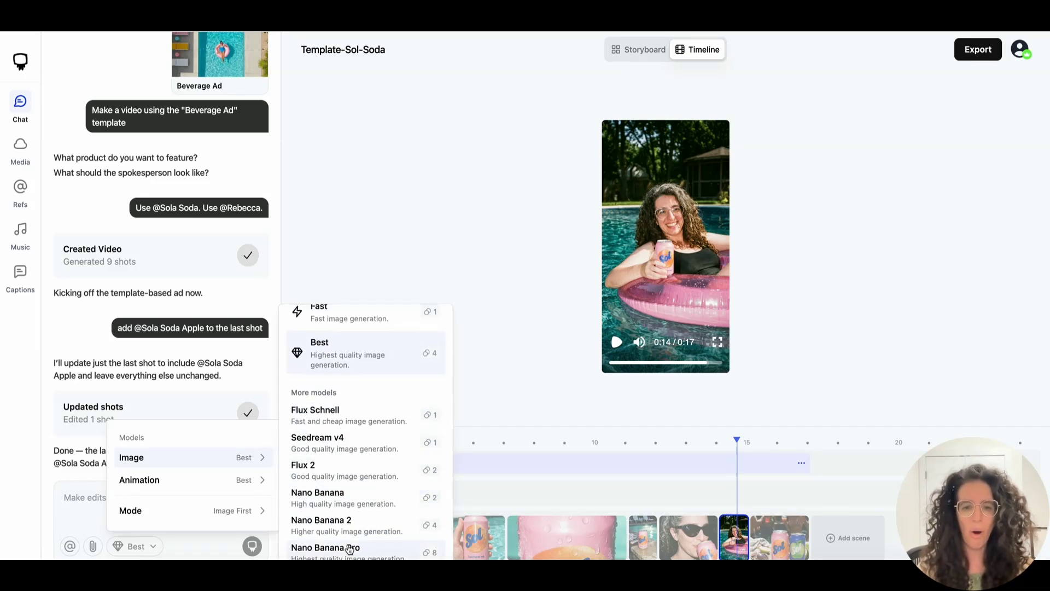
{"action": "left_click", "coordinate": [250, 481]}
{"action": "scroll", "coordinate": [316, 400], "scroll_direction": "down", "scroll_amount": 5}
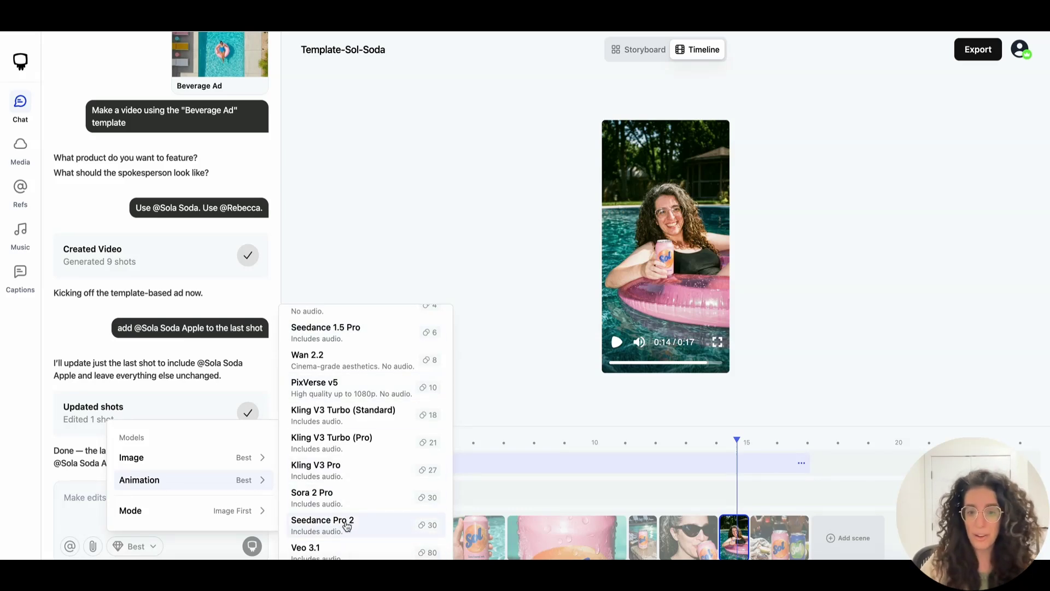
Ask the chat assistant to "animate all the shots" and preview the animated video.
{"action": "left_click", "coordinate": [96, 498]}
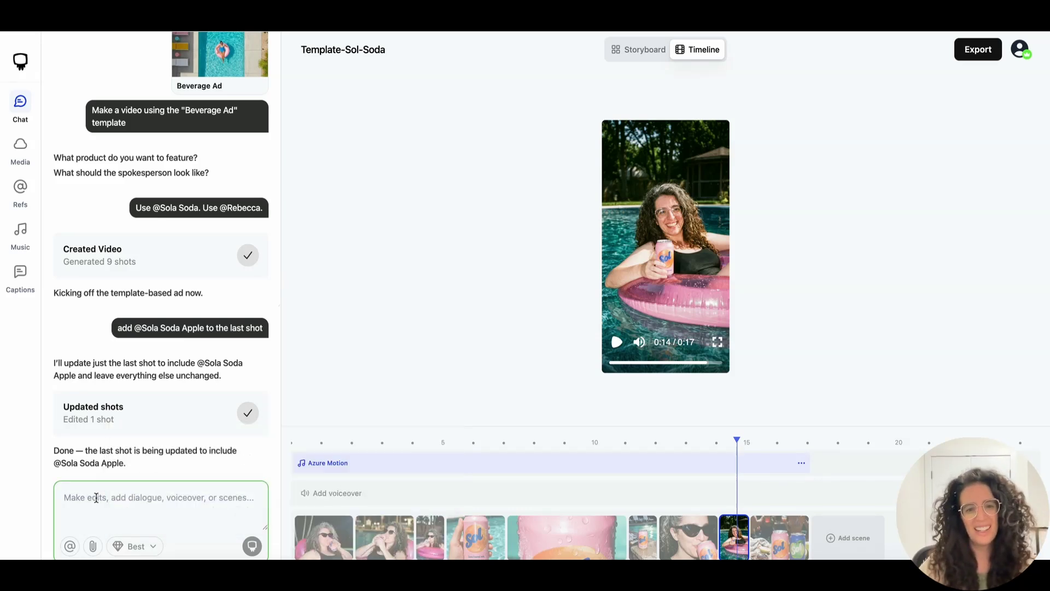
{"action": "type", "text": "animate all the shots"}
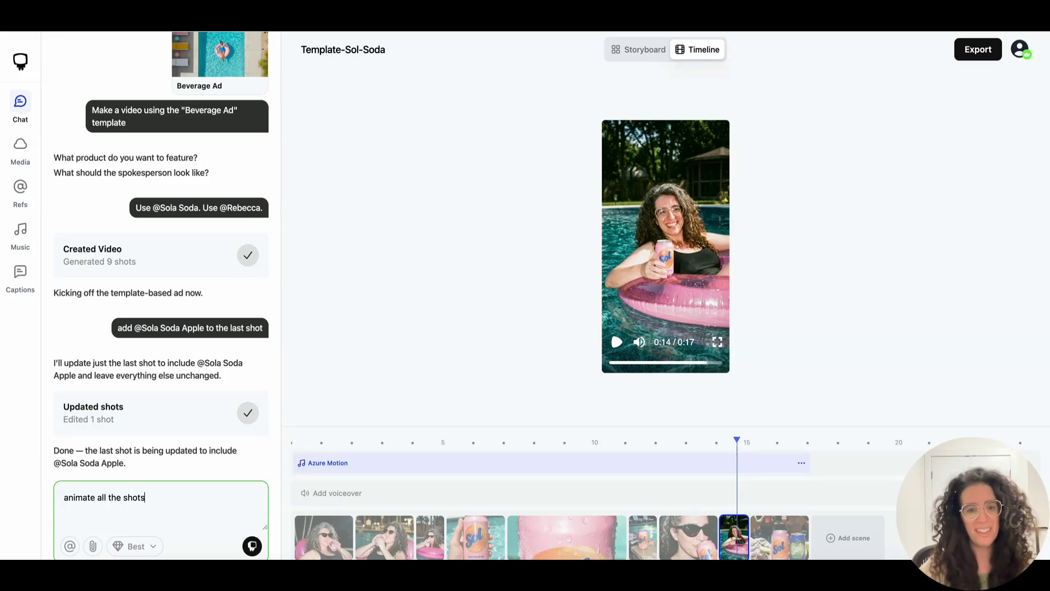
{"action": "key", "text": "Return"}
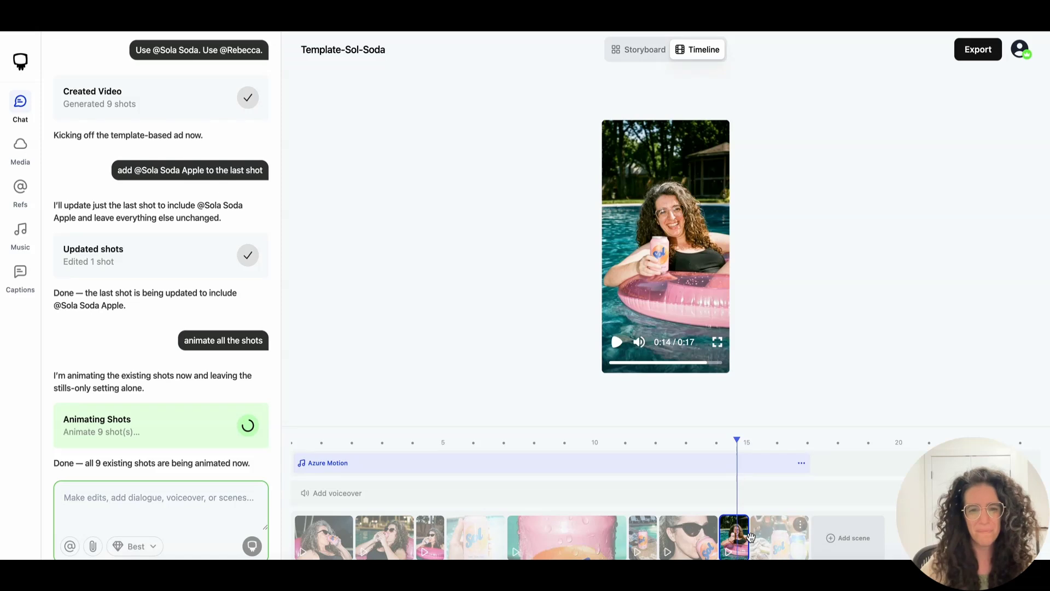
{"action": "left_click", "coordinate": [382, 438]}
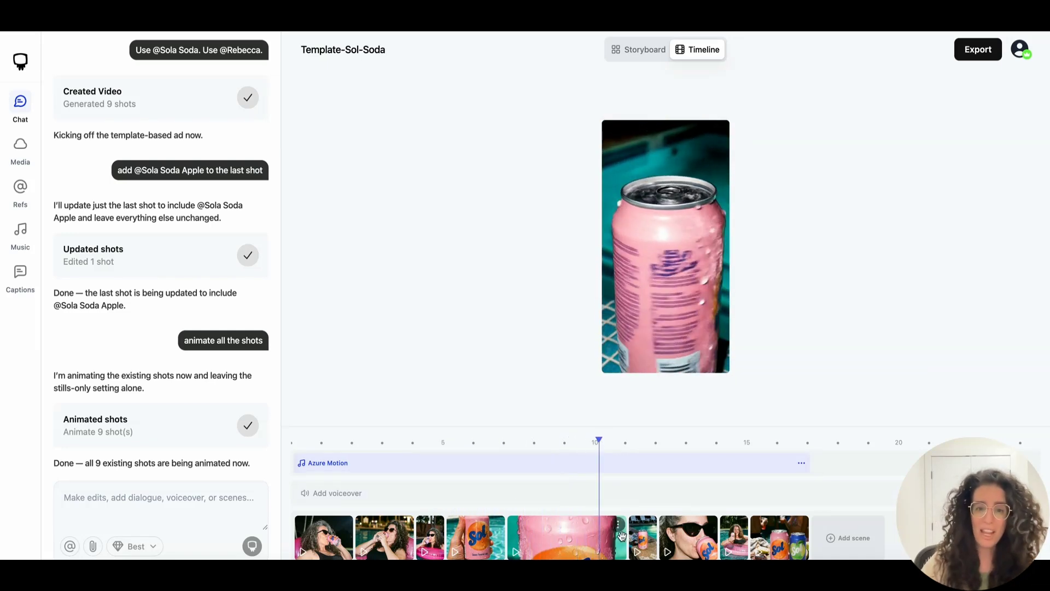
Ask the chat assistant to "add narration to the video".
{"action": "left_click", "coordinate": [183, 498]}
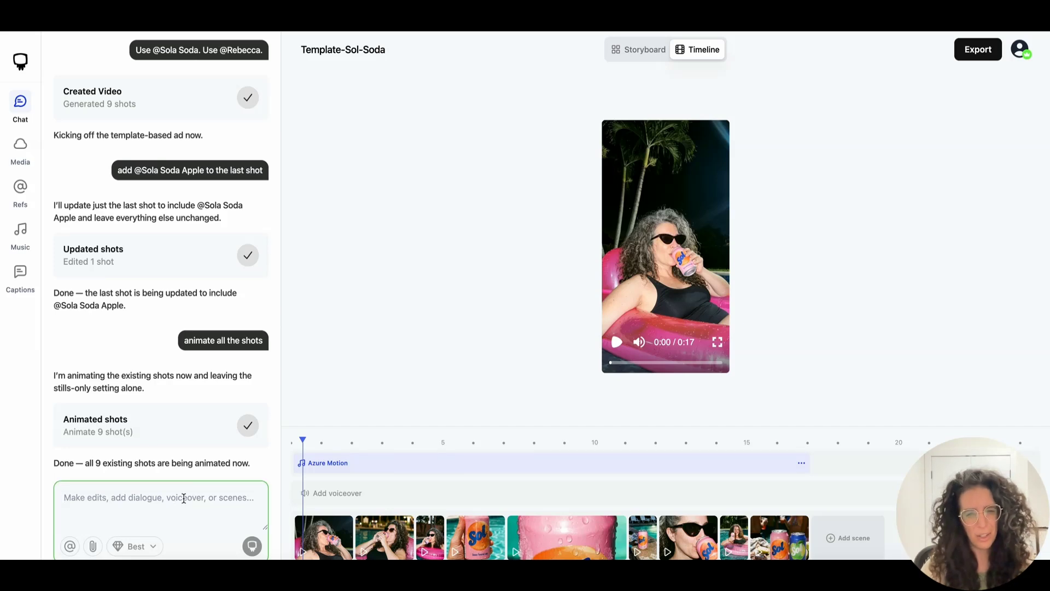
{"action": "type", "text": "add narration to the vid"}
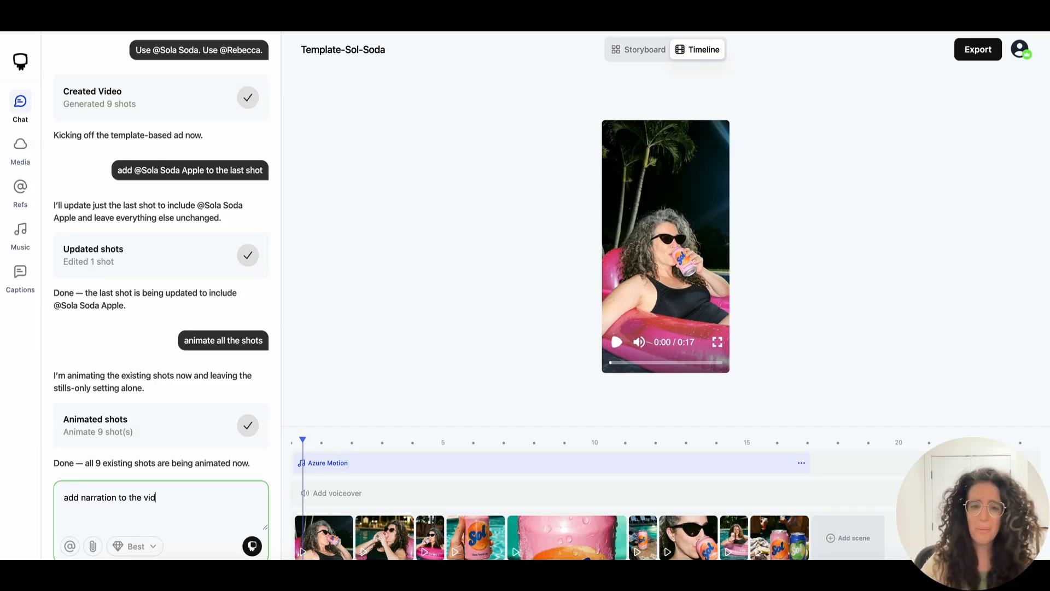
{"action": "type", "text": "eo"}
{"action": "key", "text": "Return"}
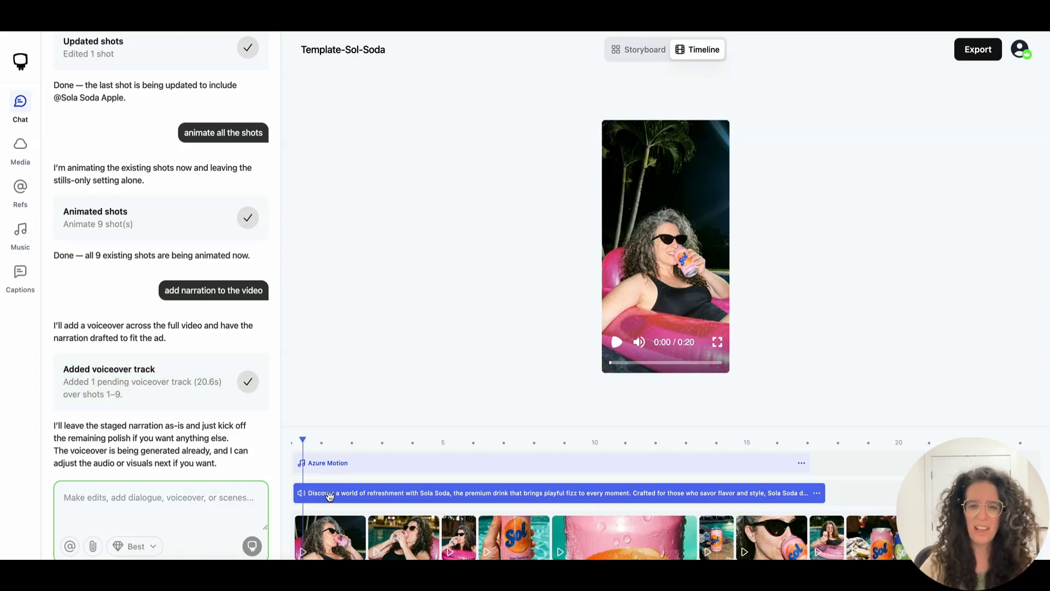
Play the first few seconds of the video to hear the voiceover, and pause the playback.
{"action": "left_click", "coordinate": [328, 496]}
{"action": "left_click", "coordinate": [616, 342]}
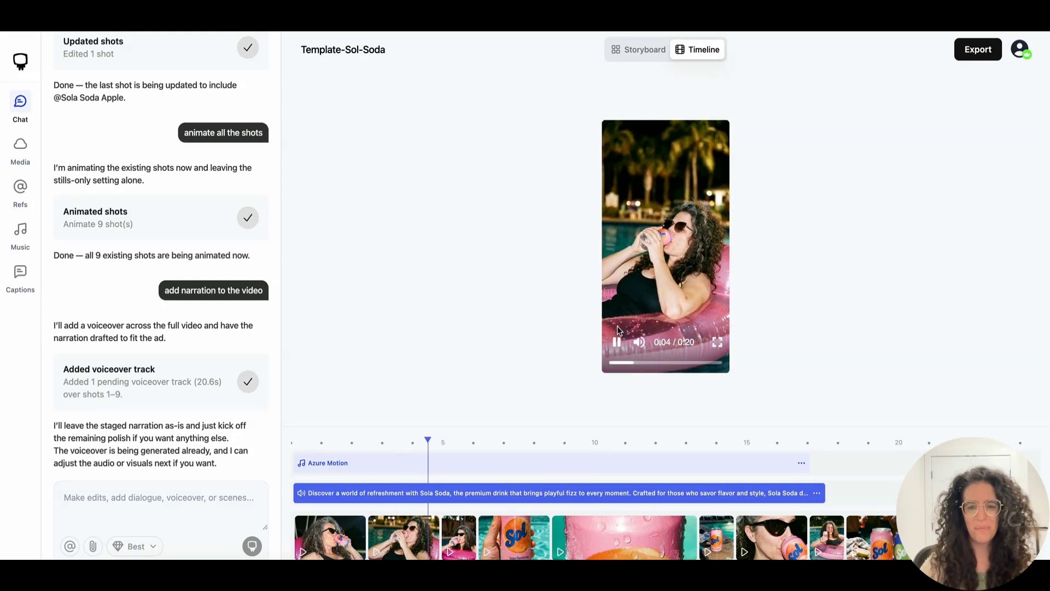
{"action": "left_click", "coordinate": [616, 342]}
Ask the chat assistant to "lower the volume on each shot to 15%", check the second scene's volume and replay the video from the start.
{"action": "left_click", "coordinate": [199, 497]}
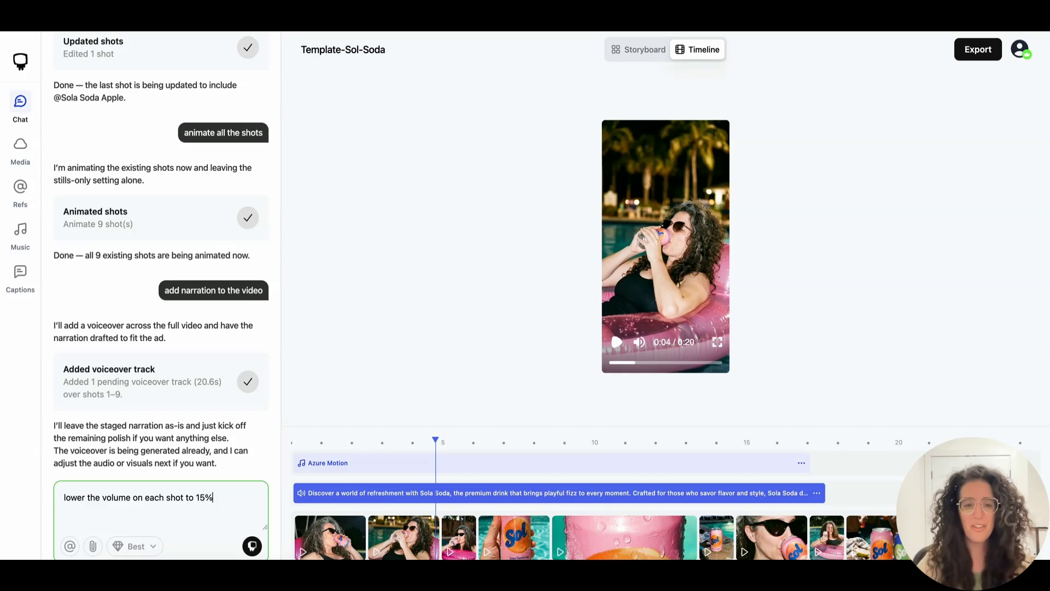
{"action": "left_click", "coordinate": [251, 546]}
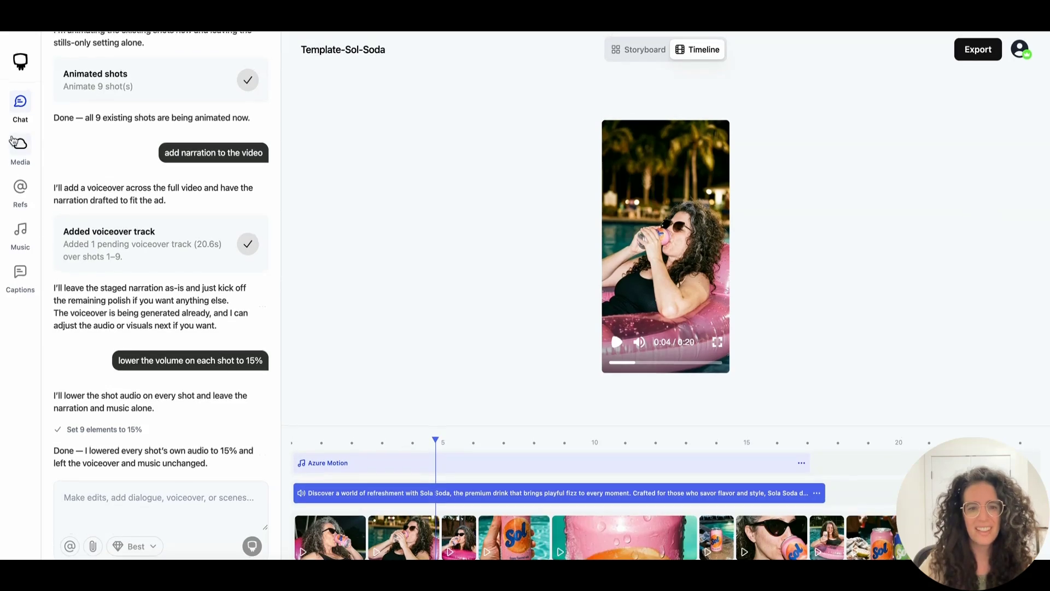
{"action": "left_click", "coordinate": [378, 528]}
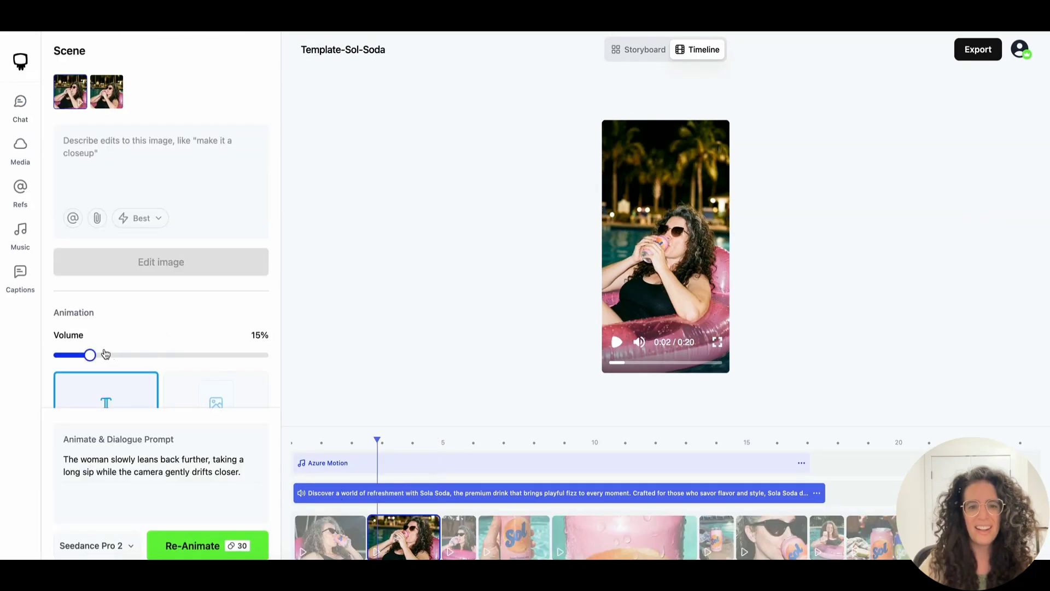
{"action": "left_click_drag", "start_coordinate": [376, 442], "coordinate": [296, 438]}
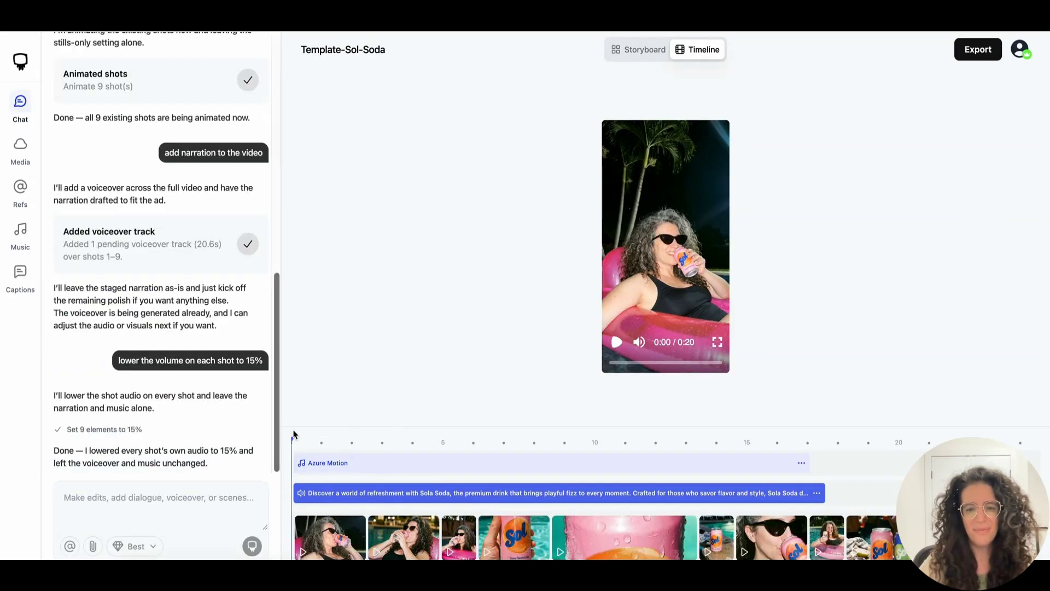
{"action": "left_click", "coordinate": [618, 343]}
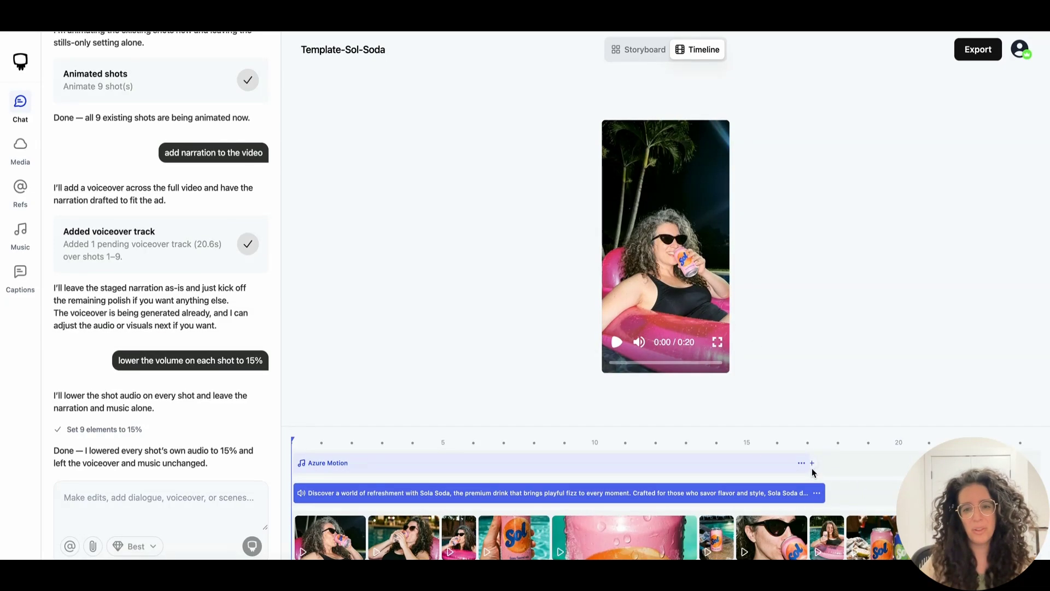
Extend the Azure Motion music track to end at about 20 seconds, and return to the chat.
{"action": "left_click_drag", "start_coordinate": [808, 462], "coordinate": [907, 460]}
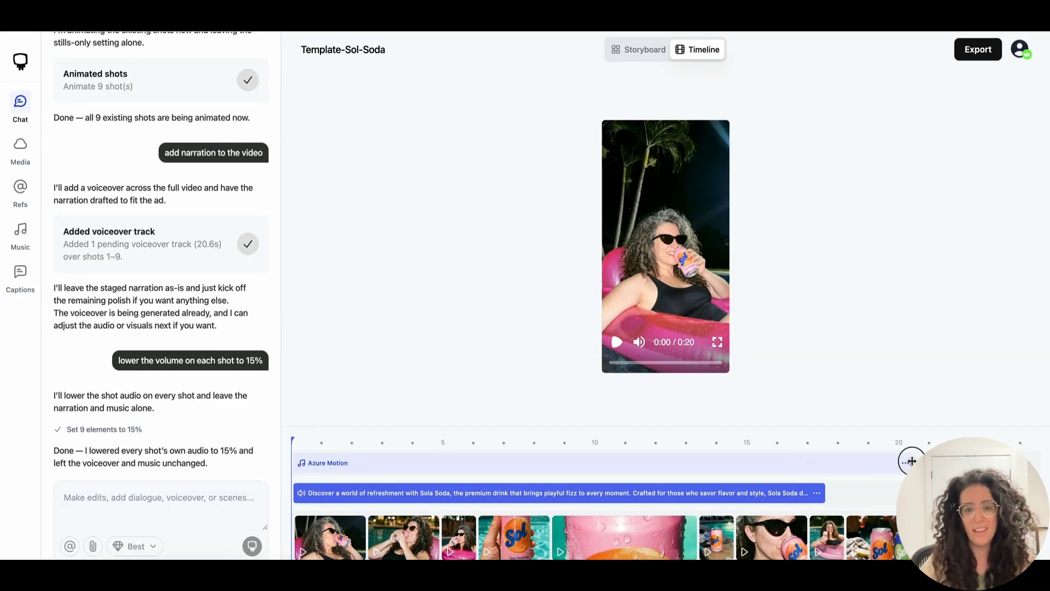
{"action": "left_click", "coordinate": [912, 461]}
{"action": "left_click", "coordinate": [20, 104]}
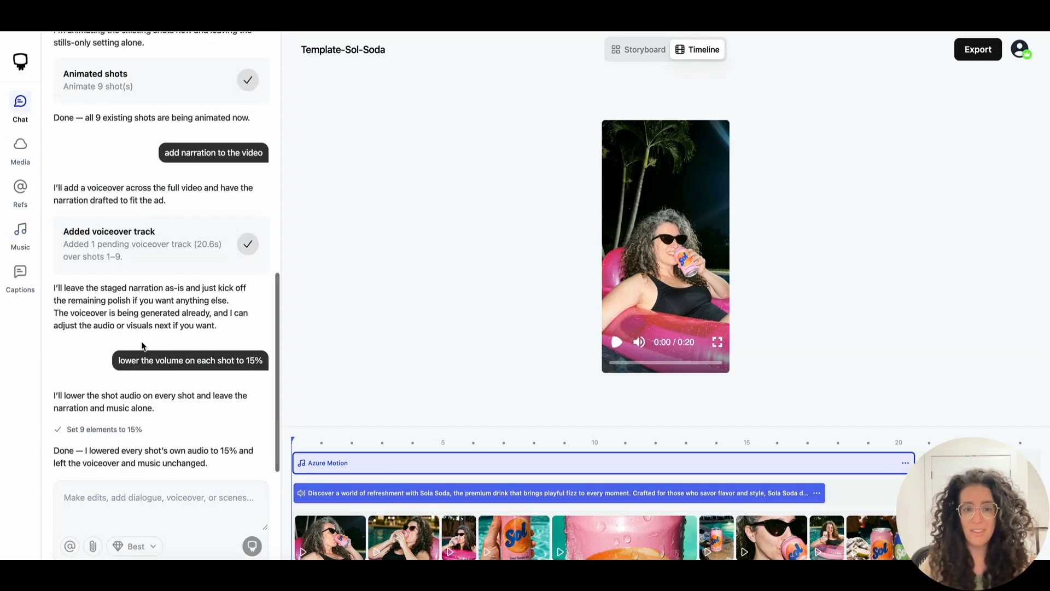
Ask the chat assistant to "make the narration a little longer".
{"action": "left_click", "coordinate": [172, 507]}
{"action": "type", "text": "make the narration a little longer"}
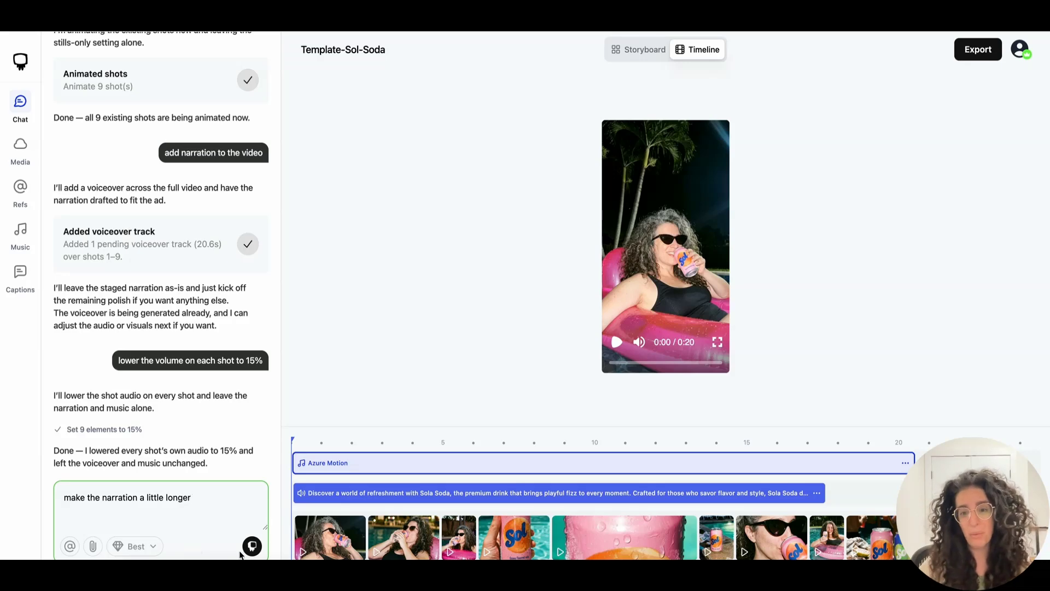
{"action": "left_click", "coordinate": [250, 547]}
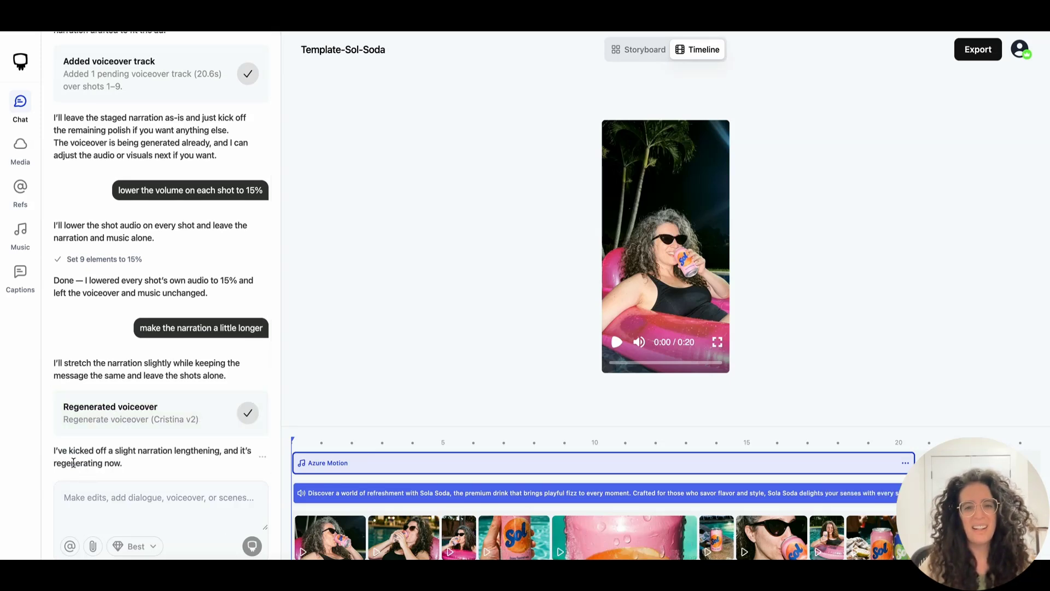
Try to switch the voiceover to the custom voice named after the video's character reference and regenerate it.
{"action": "left_click", "coordinate": [20, 188]}
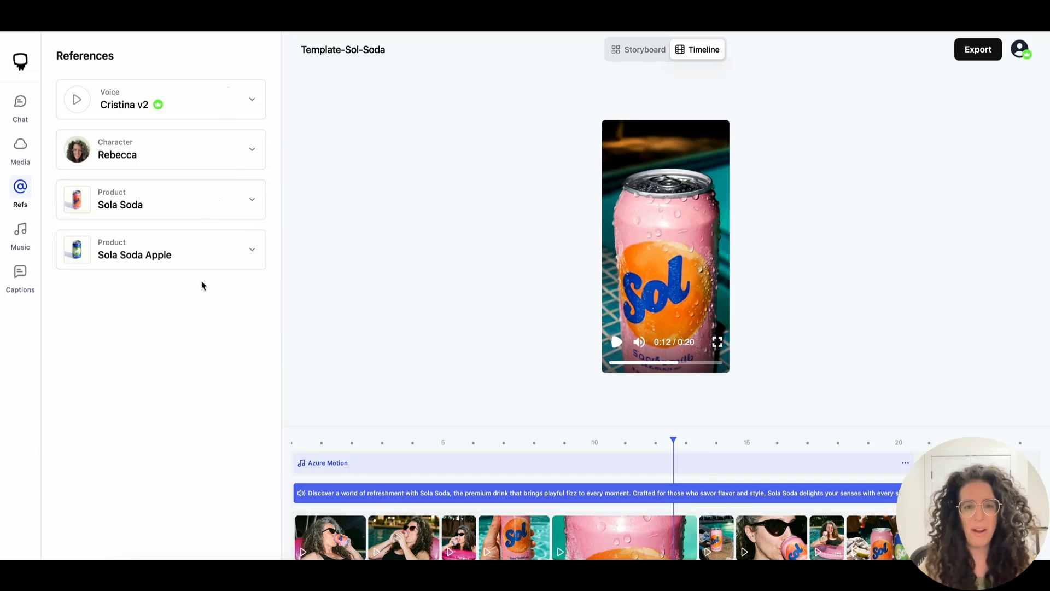
{"action": "left_click", "coordinate": [476, 496]}
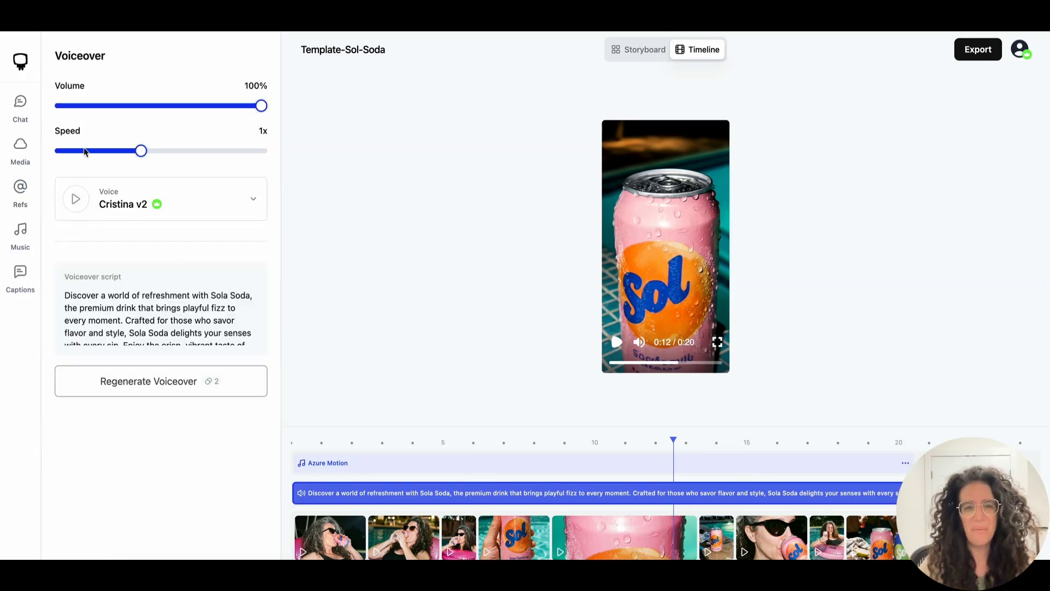
{"action": "left_click", "coordinate": [221, 195]}
{"action": "scroll", "coordinate": [228, 346], "scroll_direction": "down", "scroll_amount": 2}
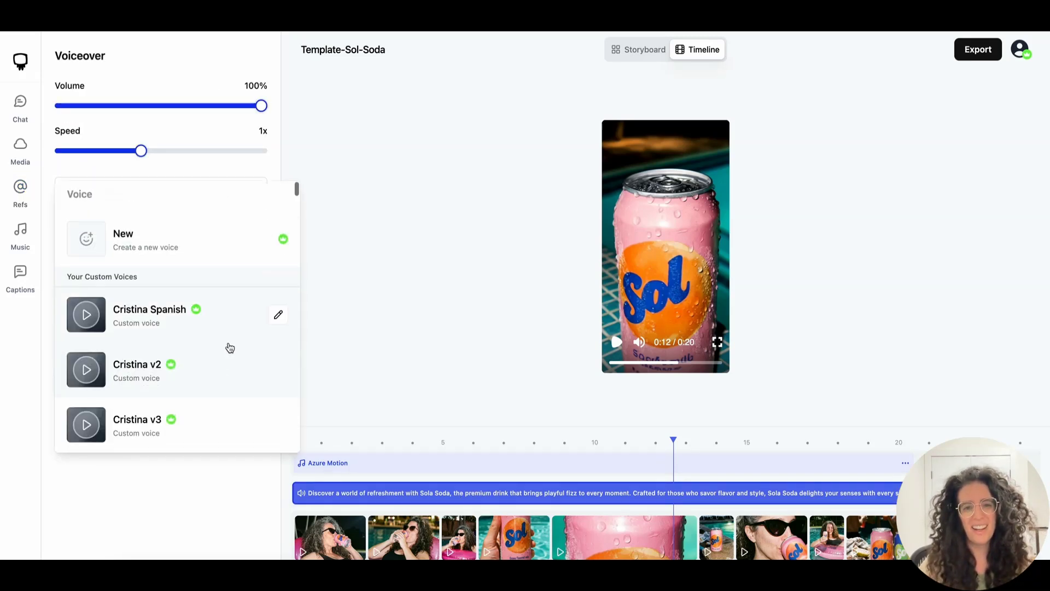
{"action": "scroll", "coordinate": [230, 353], "scroll_direction": "down", "scroll_amount": 5}
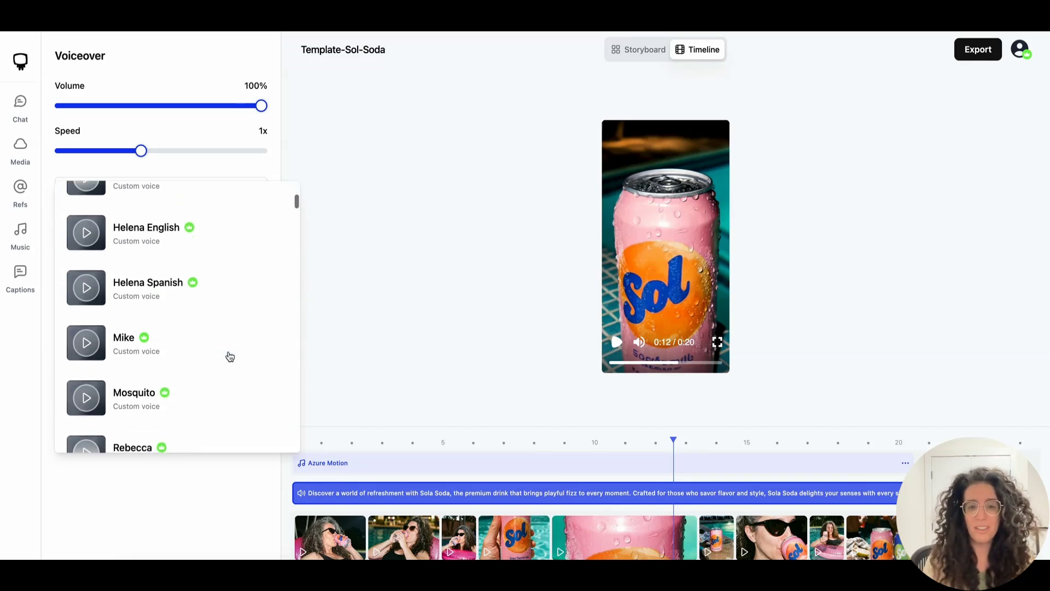
{"action": "scroll", "coordinate": [230, 356], "scroll_direction": "down", "scroll_amount": 2}
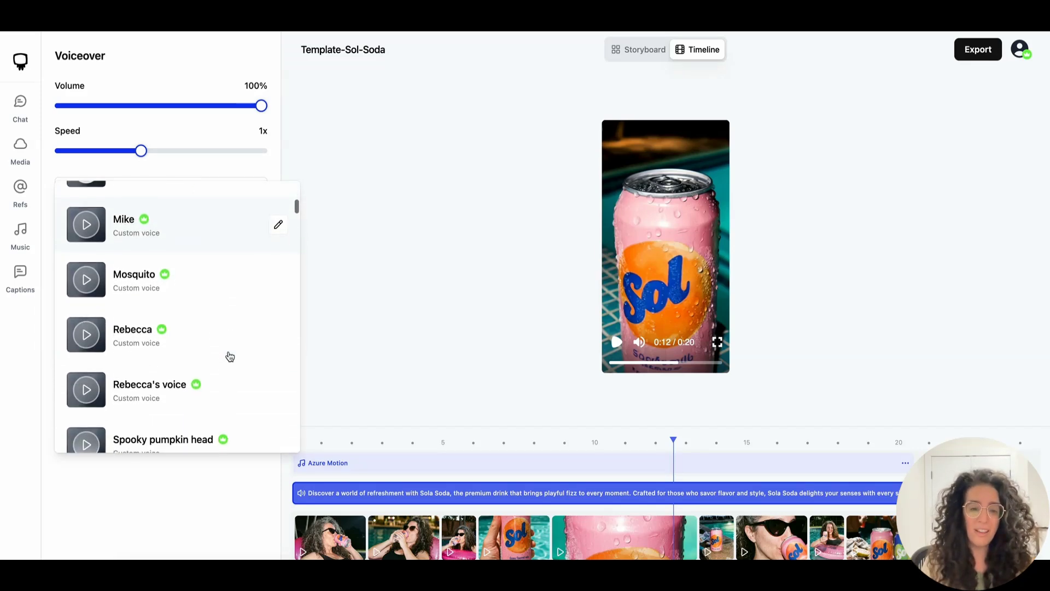
{"action": "left_click", "coordinate": [210, 328]}
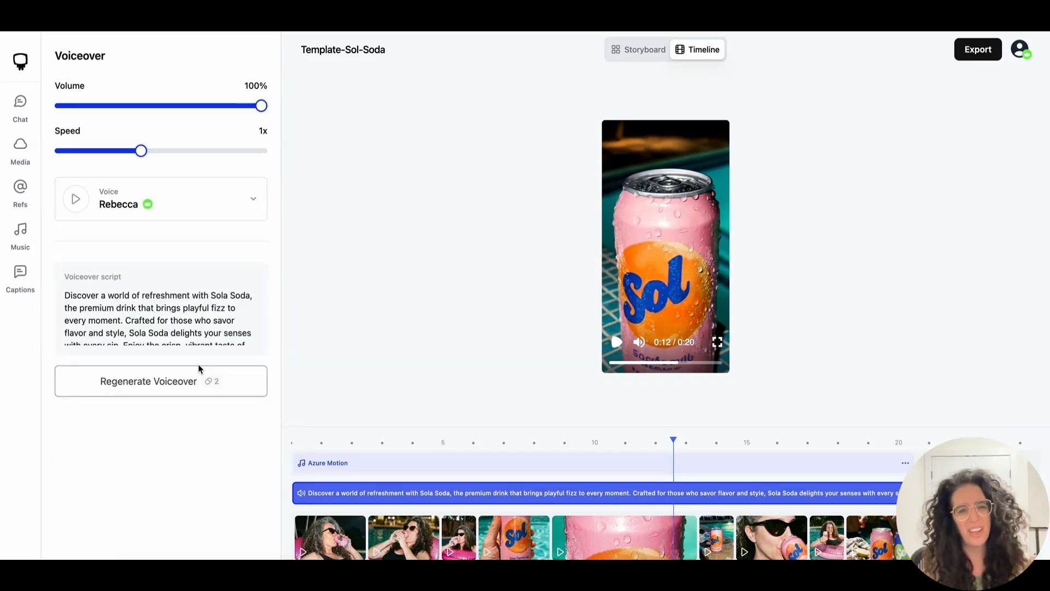
{"action": "left_click", "coordinate": [186, 380]}
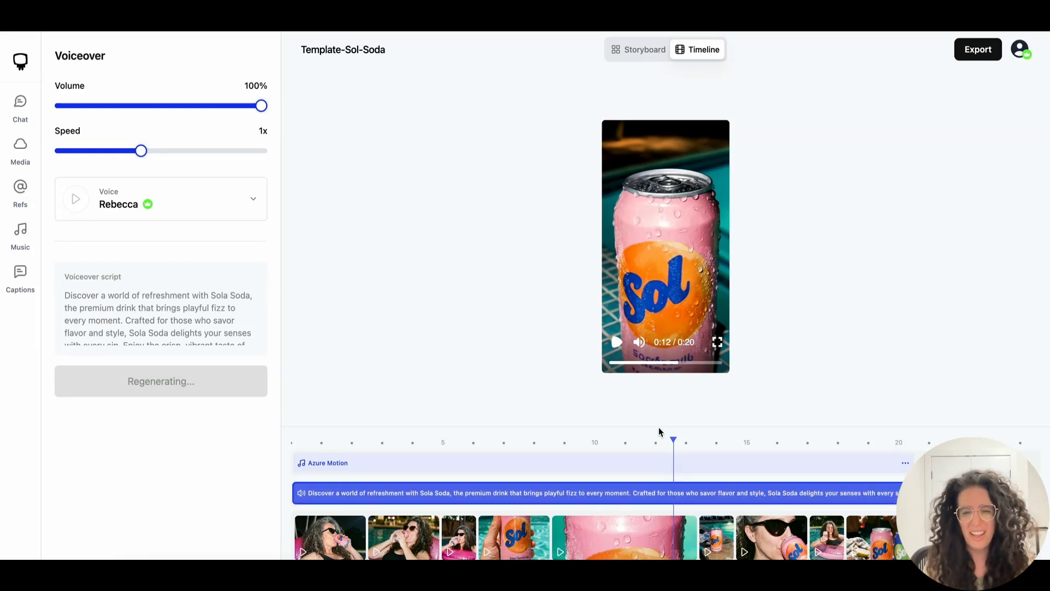
Delete the closing sentence of the voiceover script so it ends with "Elevate your refreshment." and regenerate the voiceover.
{"action": "scroll", "coordinate": [194, 339], "scroll_direction": "down", "scroll_amount": 3}
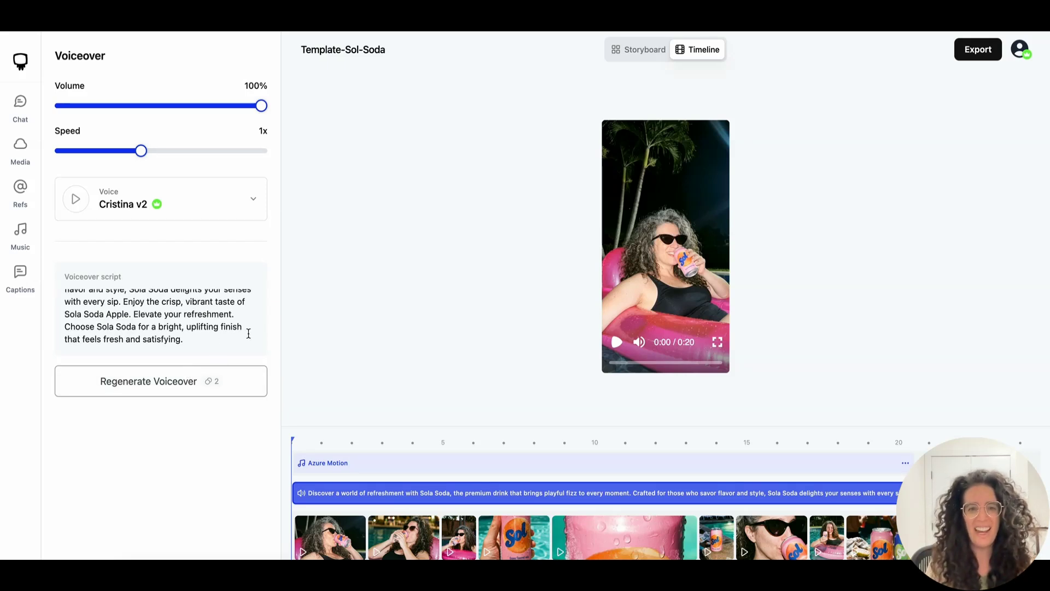
{"action": "left_click_drag", "start_coordinate": [244, 329], "coordinate": [258, 370]}
{"action": "key", "text": "BackSpace"}
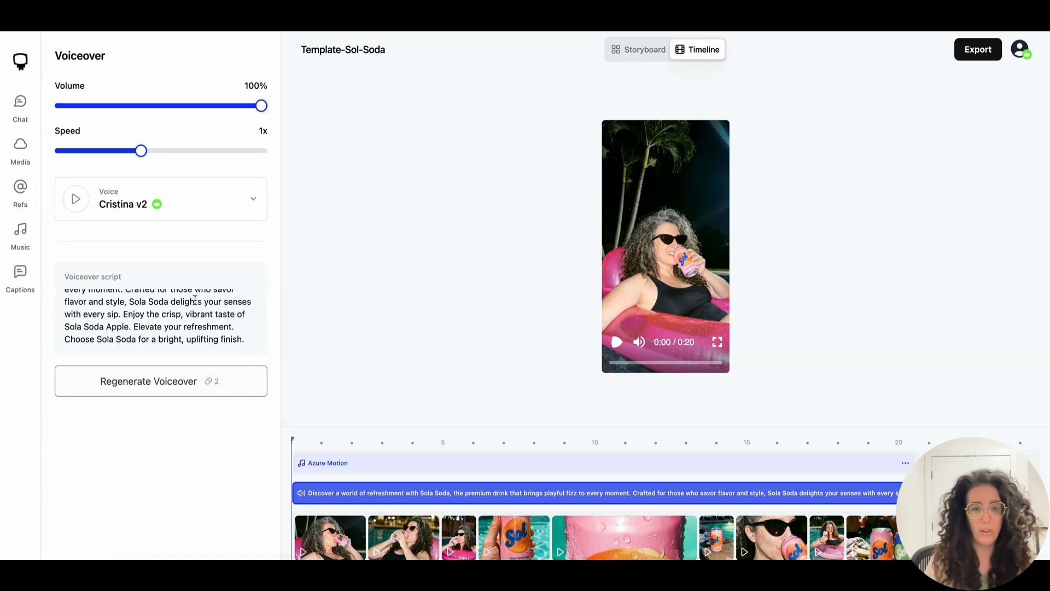
{"action": "left_click_drag", "start_coordinate": [238, 328], "coordinate": [274, 379]}
{"action": "key", "text": "BackSpace"}
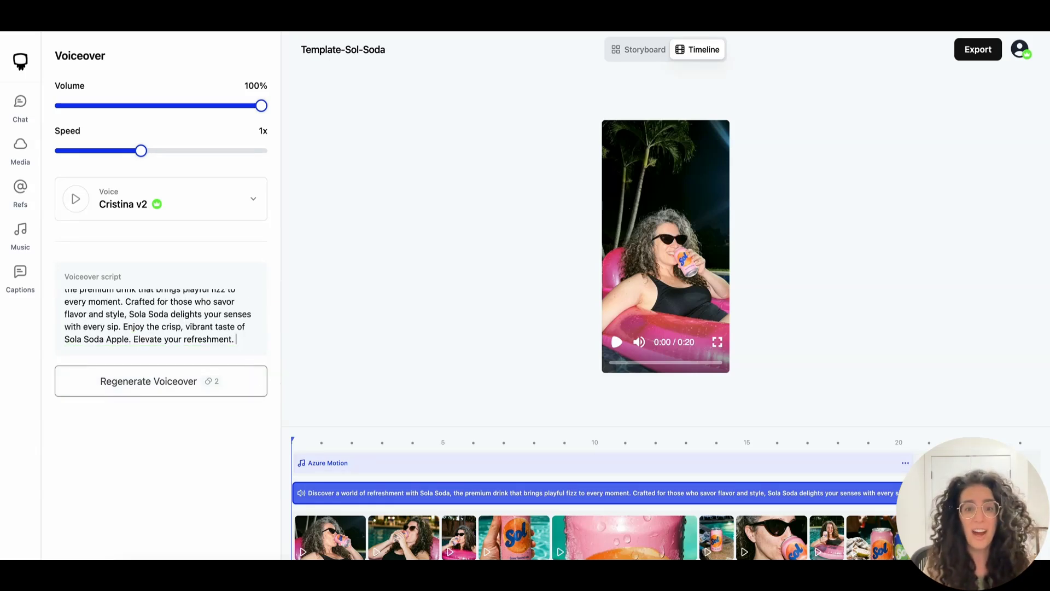
{"action": "left_click", "coordinate": [208, 371]}
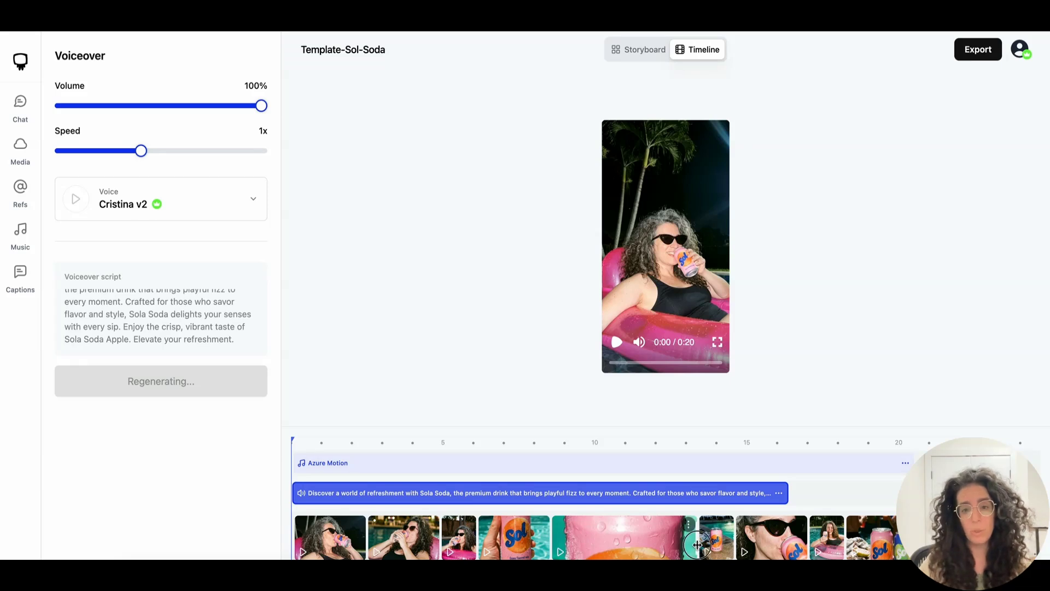
Trim the end of the long can close-up scene to about 11 seconds on the timeline, and open the second scene.
{"action": "left_click", "coordinate": [633, 550]}
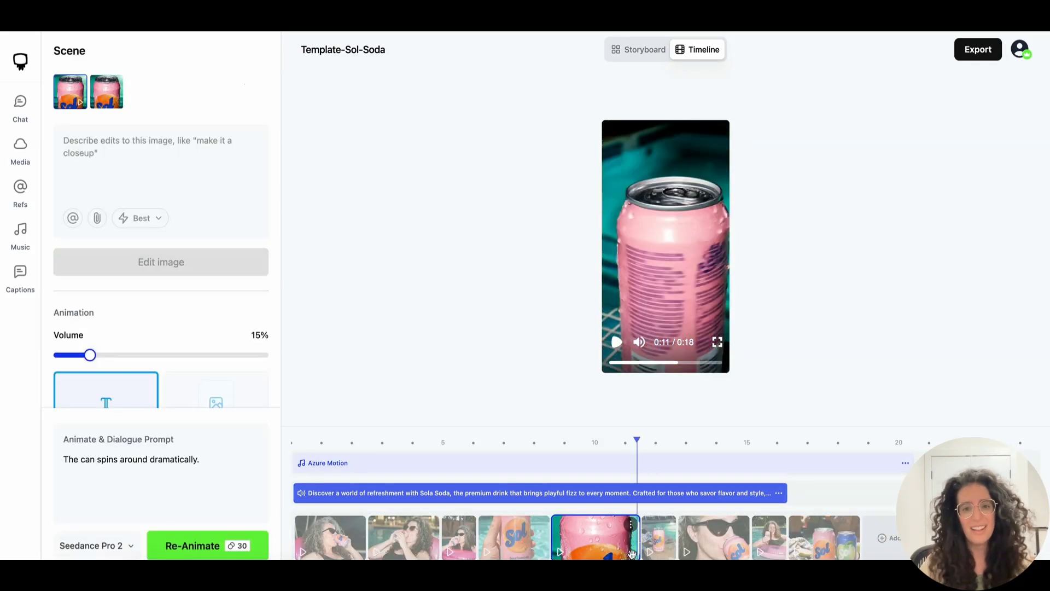
{"action": "left_click", "coordinate": [410, 554]}
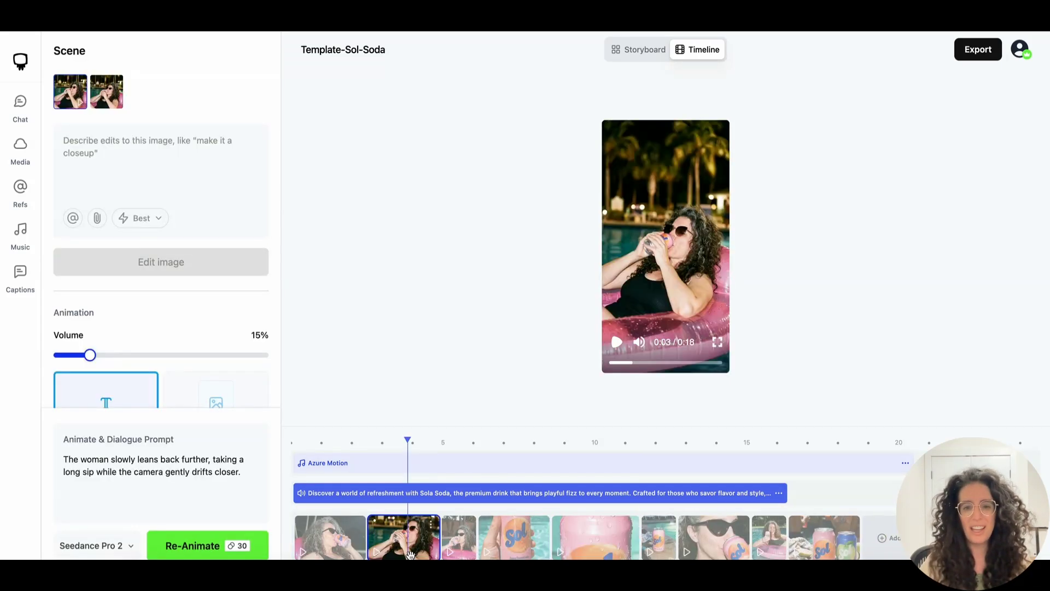
Delete the second scene from the timeline and move the playhead back to the start of the video.
{"action": "left_click", "coordinate": [432, 527]}
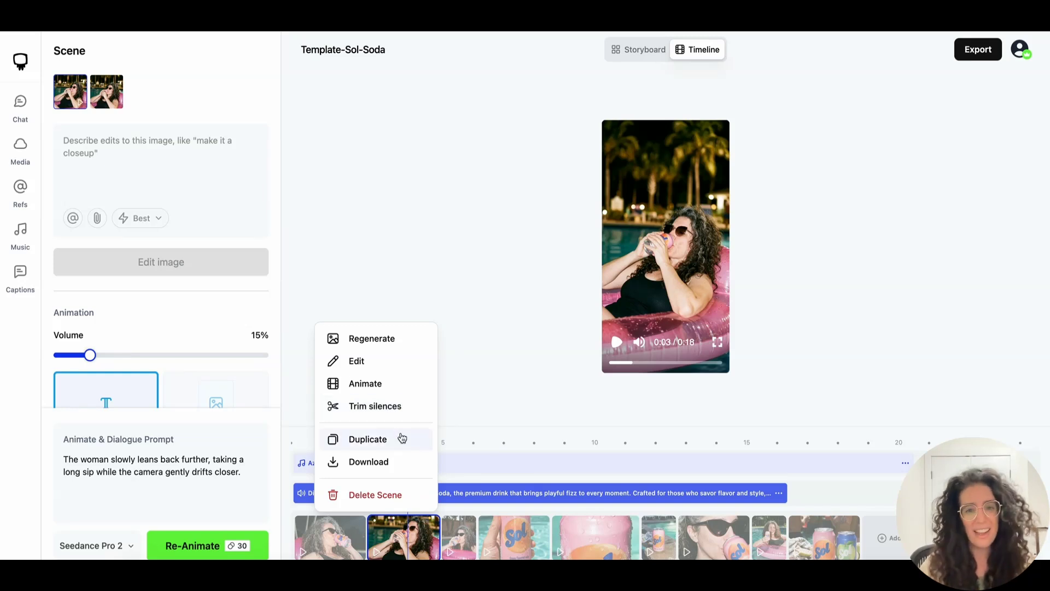
{"action": "left_click", "coordinate": [393, 495]}
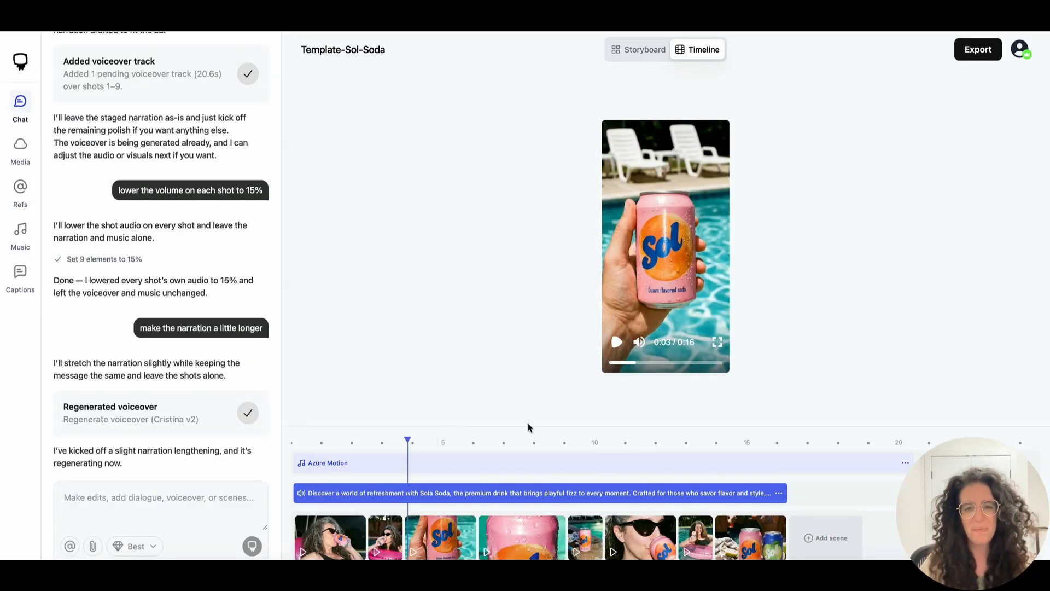
{"action": "left_click_drag", "start_coordinate": [403, 442], "coordinate": [288, 441]}
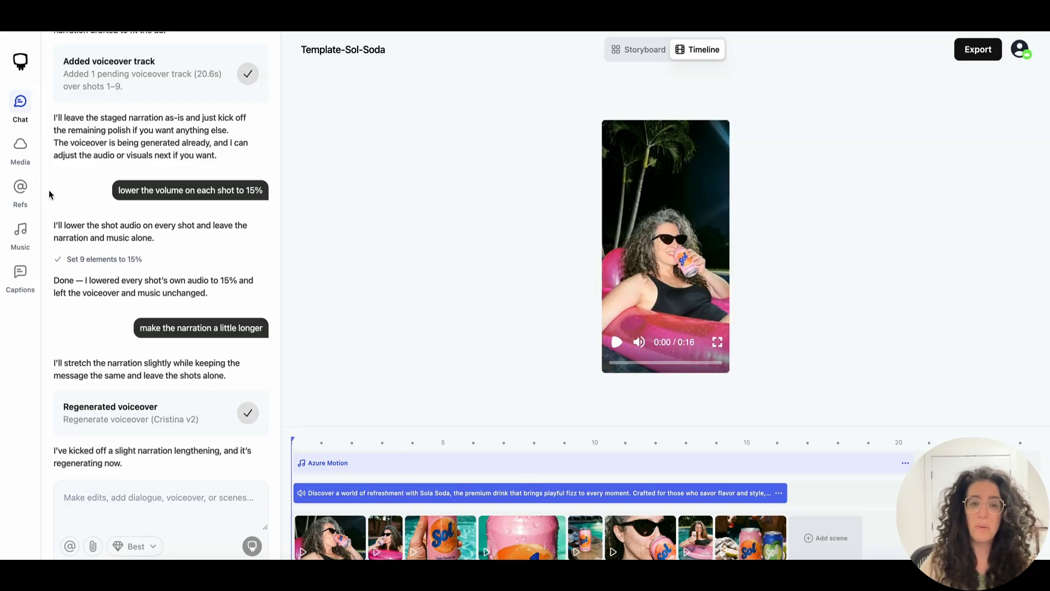
Turn on captions for the video and apply the orange all-caps caption style.
{"action": "left_click", "coordinate": [21, 275]}
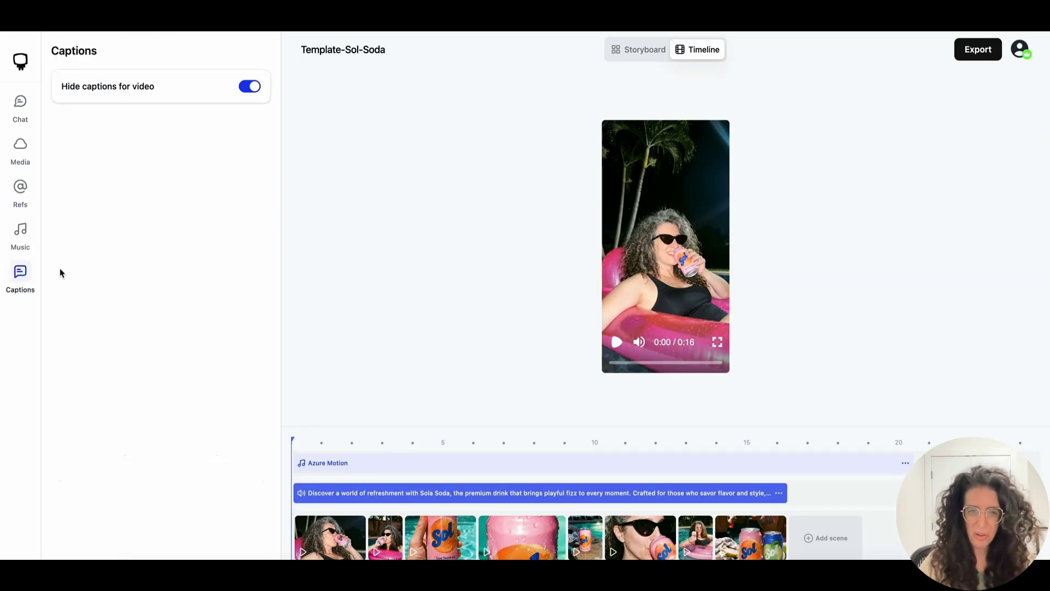
{"action": "left_click", "coordinate": [250, 86]}
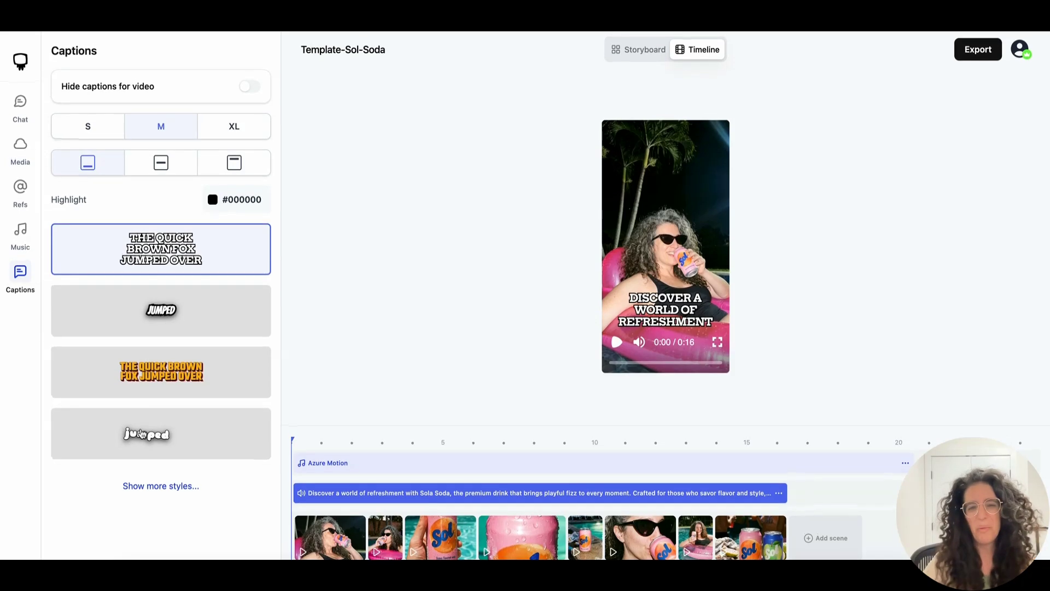
{"action": "left_click", "coordinate": [194, 381]}
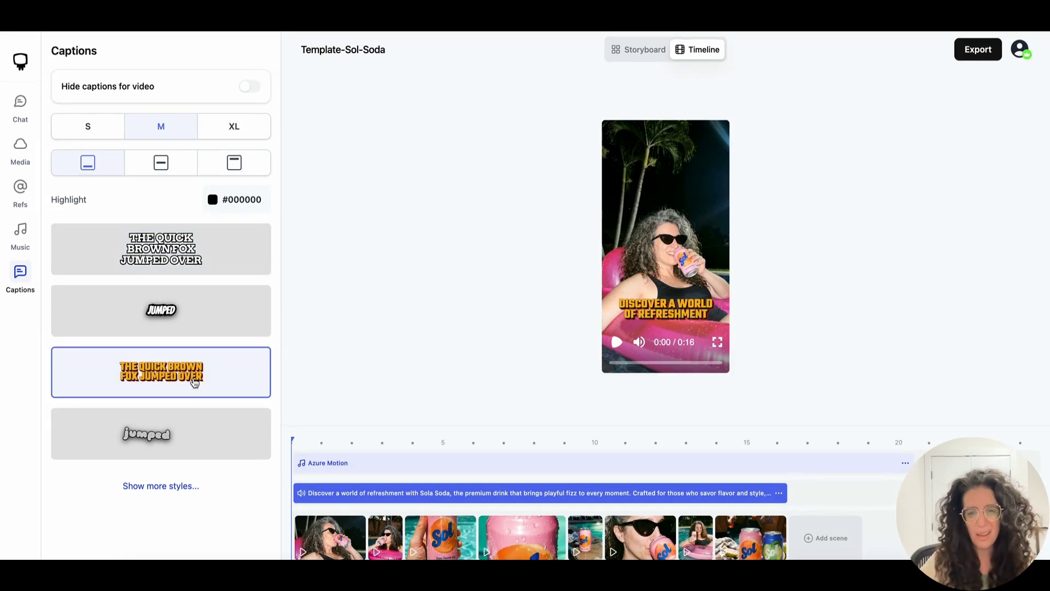
Look through the additional caption styles and apply the slanted white one-word "JUMPED" style with the black outline near the start of the list.
{"action": "left_click", "coordinate": [180, 491]}
{"action": "scroll", "coordinate": [186, 457], "scroll_direction": "down", "scroll_amount": 4}
{"action": "scroll", "coordinate": [209, 505], "scroll_direction": "down", "scroll_amount": 4}
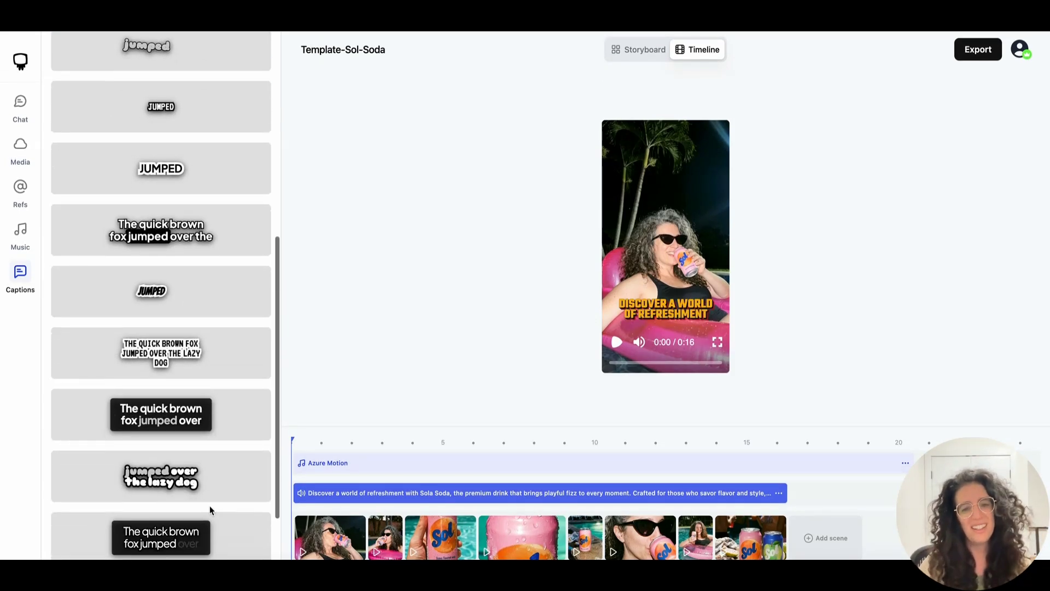
{"action": "scroll", "coordinate": [209, 506], "scroll_direction": "up", "scroll_amount": 8}
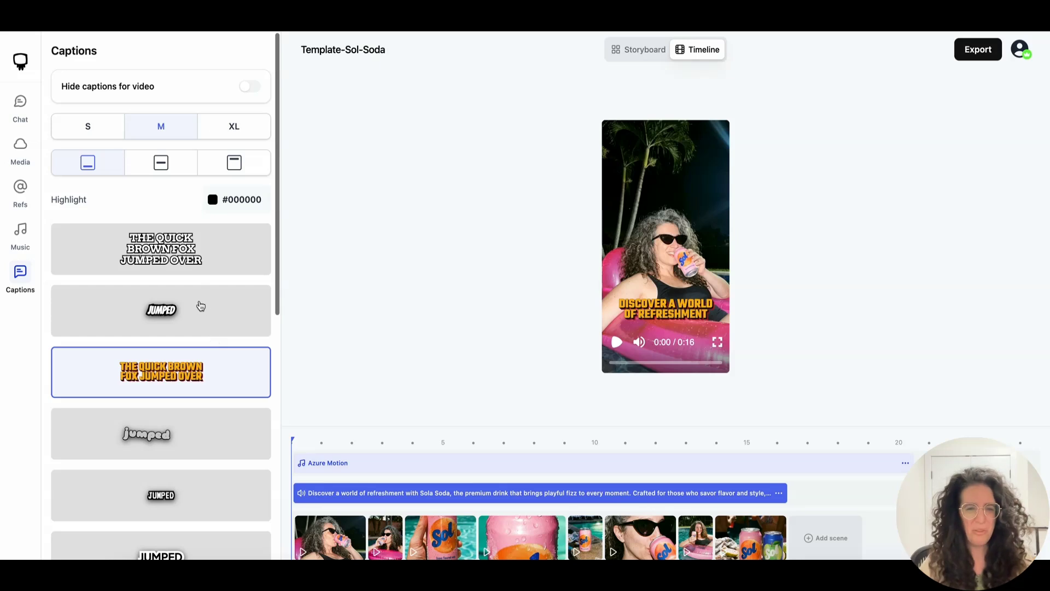
{"action": "left_click", "coordinate": [201, 306]}
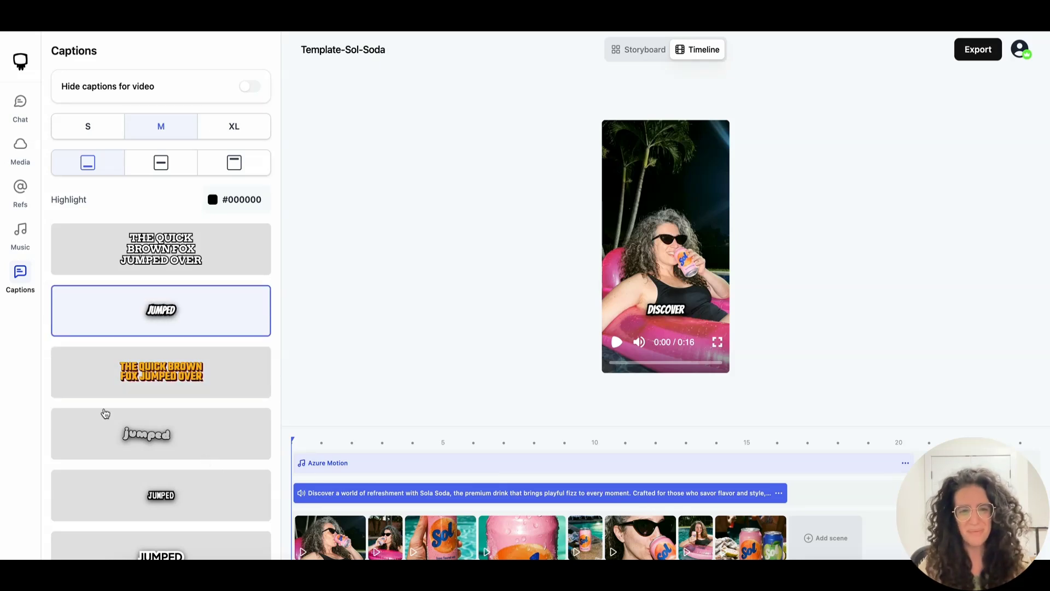
{"action": "scroll", "coordinate": [124, 319], "scroll_direction": "down", "scroll_amount": 3}
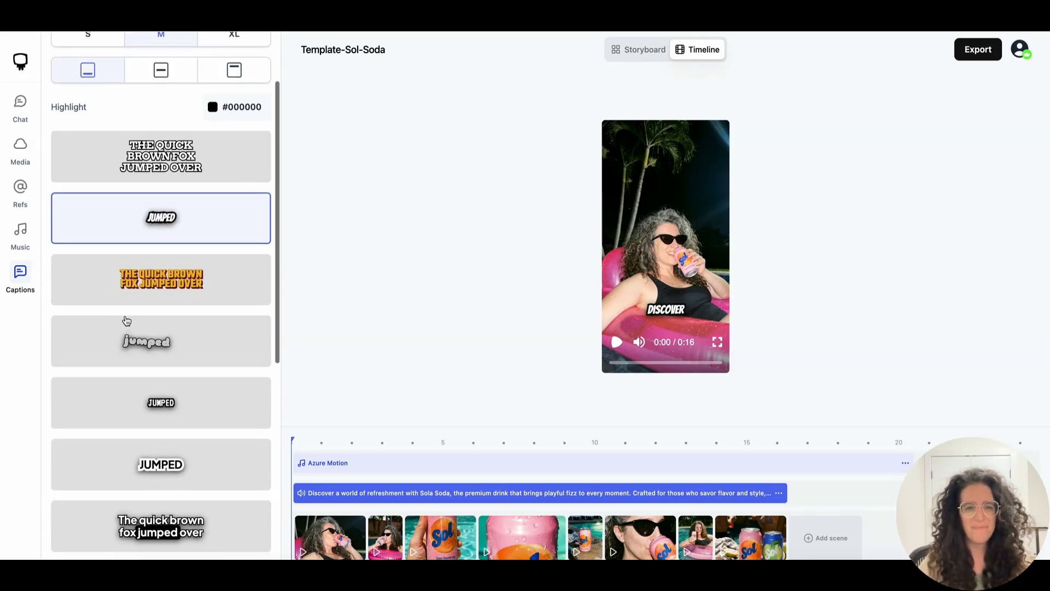
{"action": "scroll", "coordinate": [126, 321], "scroll_direction": "up", "scroll_amount": 4}
Browse the generated media, trying the filter for this video only, and return to the chat assistant.
{"action": "left_click", "coordinate": [29, 143]}
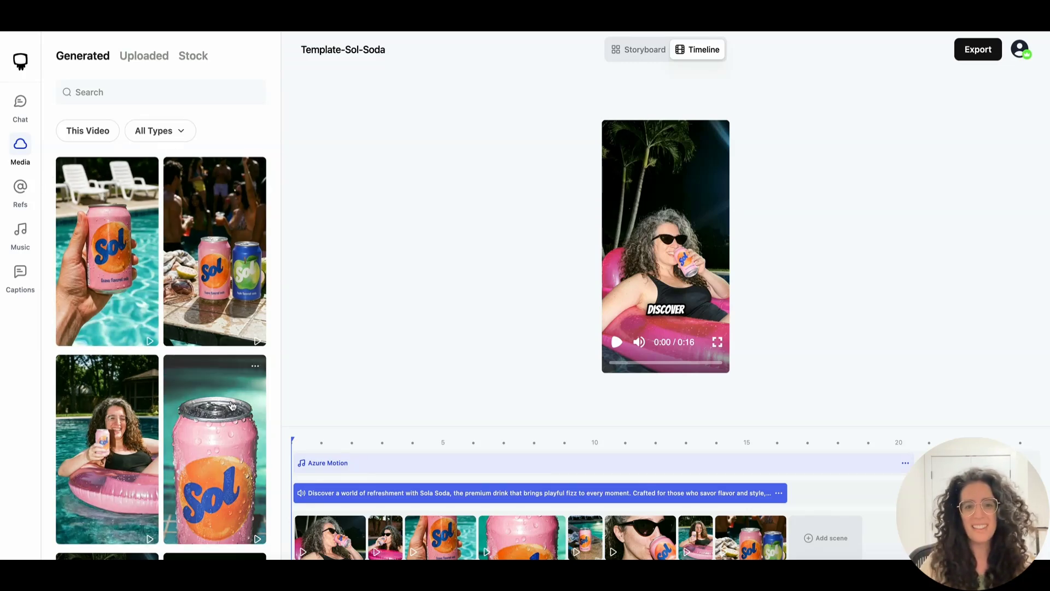
{"action": "left_click", "coordinate": [99, 130]}
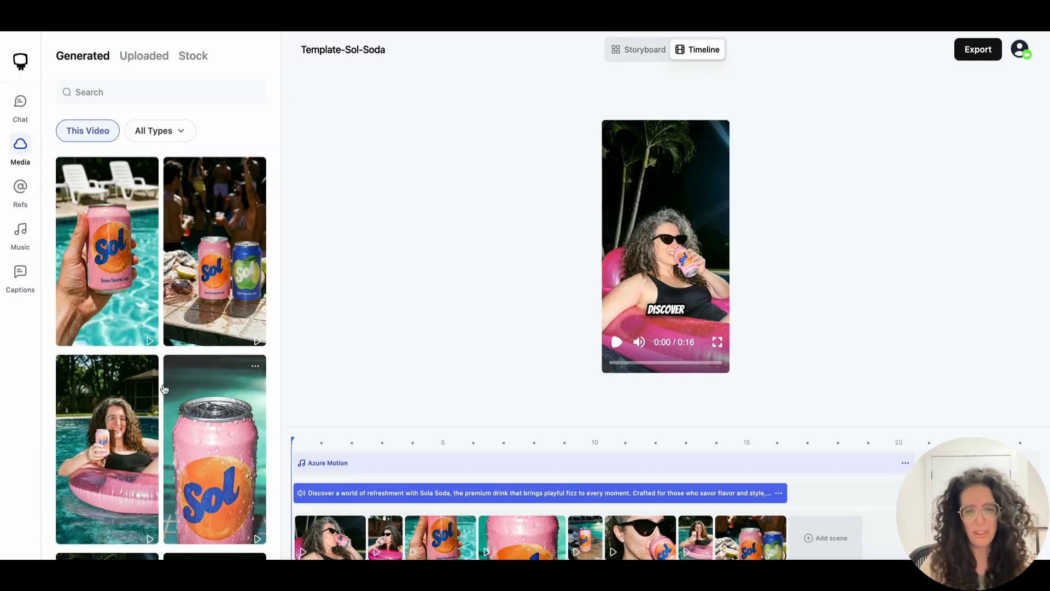
{"action": "left_click", "coordinate": [105, 137]}
{"action": "scroll", "coordinate": [120, 208], "scroll_direction": "down", "scroll_amount": 10}
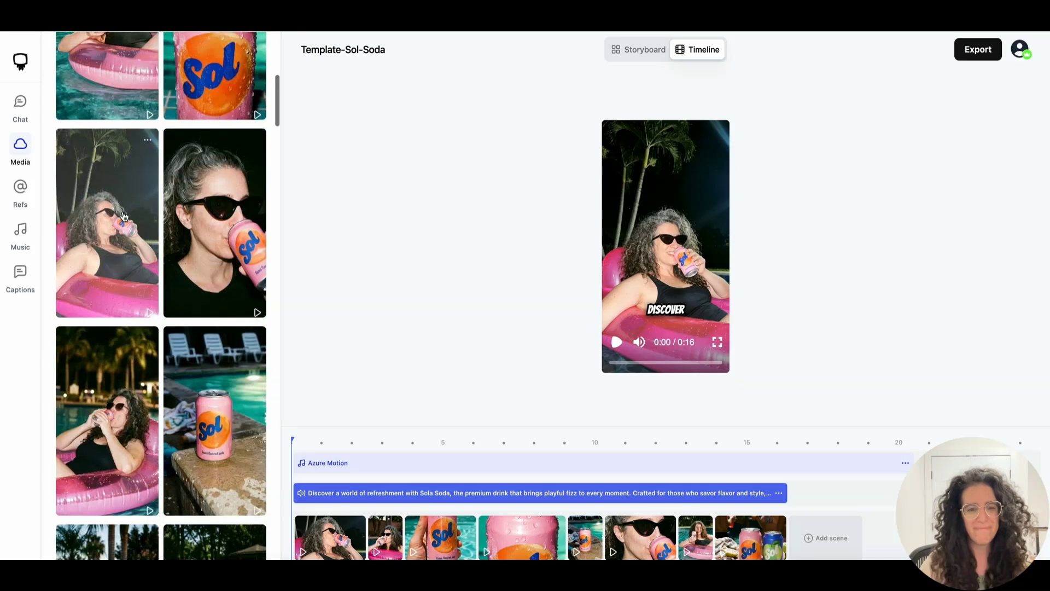
{"action": "left_click", "coordinate": [20, 107]}
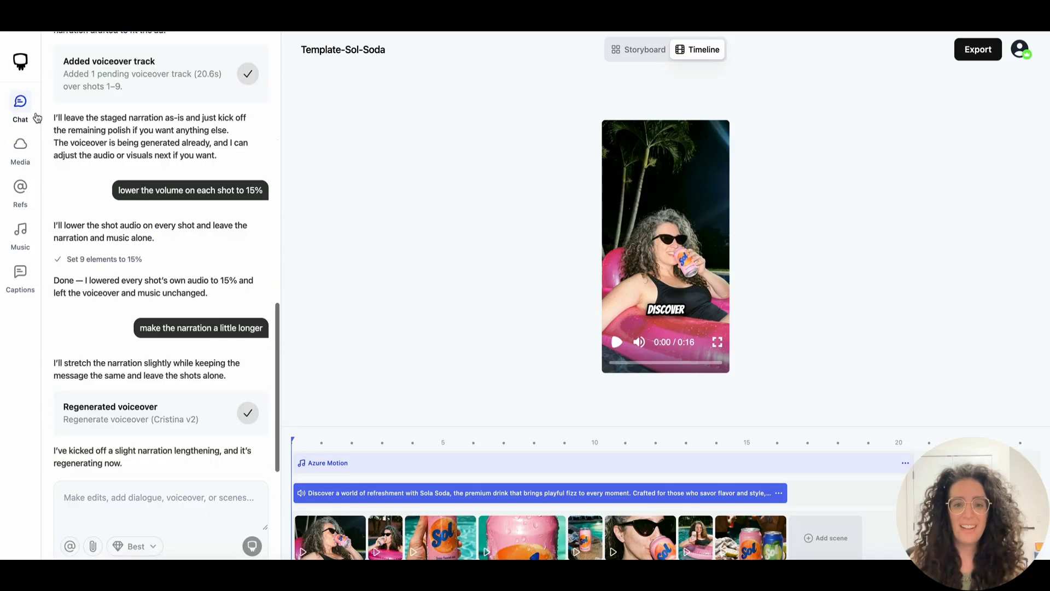
Export the full video at 1080p resolution.
{"action": "left_click", "coordinate": [980, 52]}
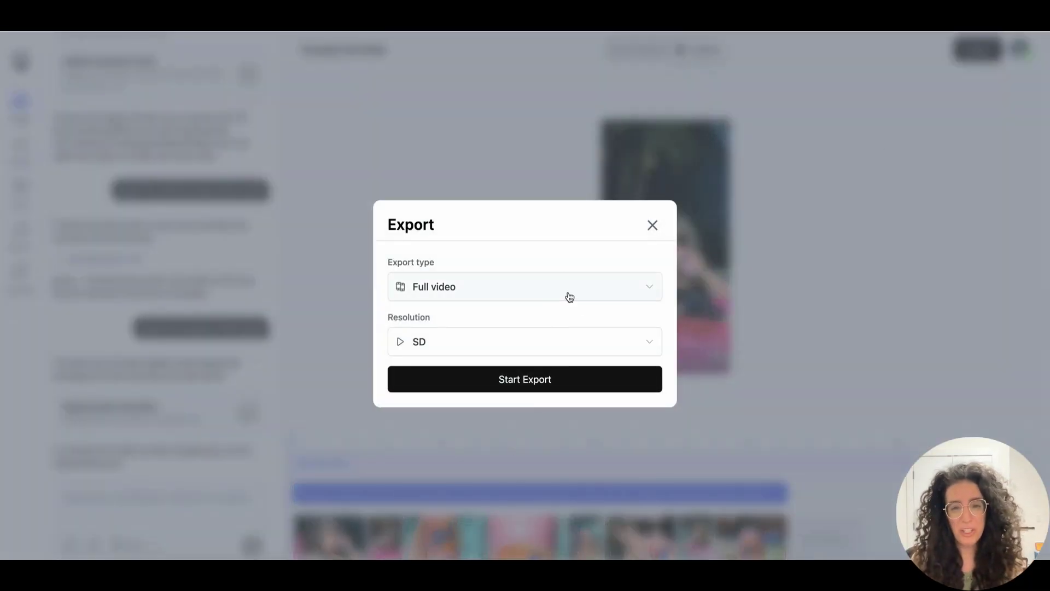
{"action": "left_click", "coordinate": [569, 298]}
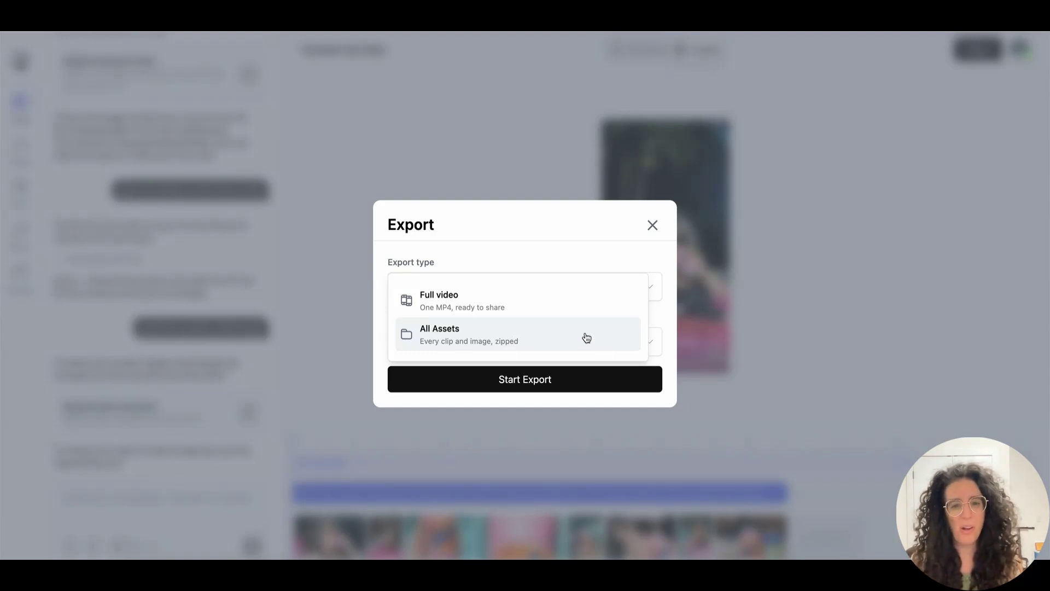
{"action": "left_click", "coordinate": [550, 308]}
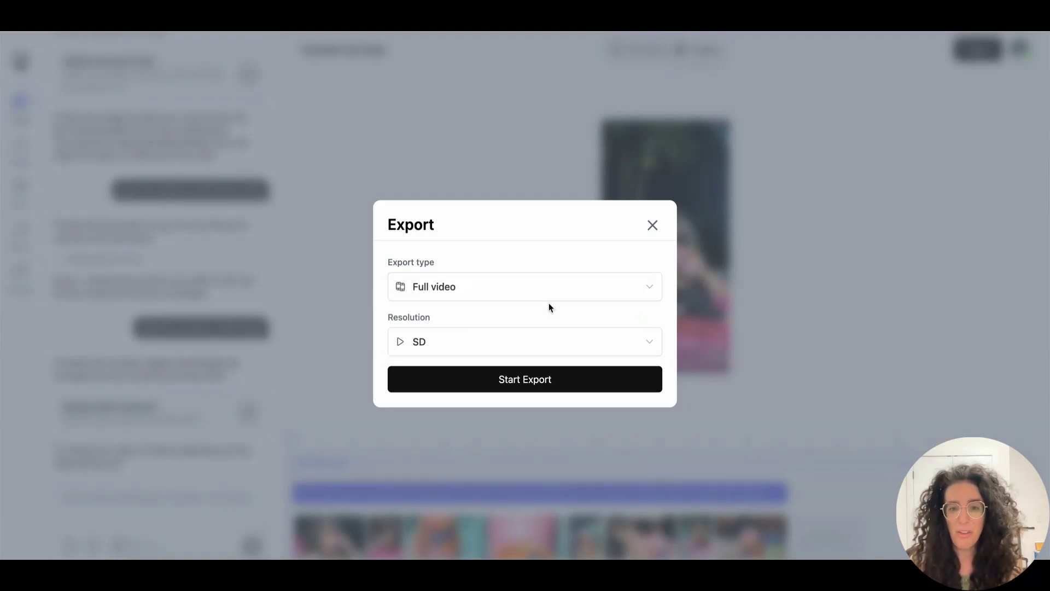
{"action": "left_click", "coordinate": [534, 341]}
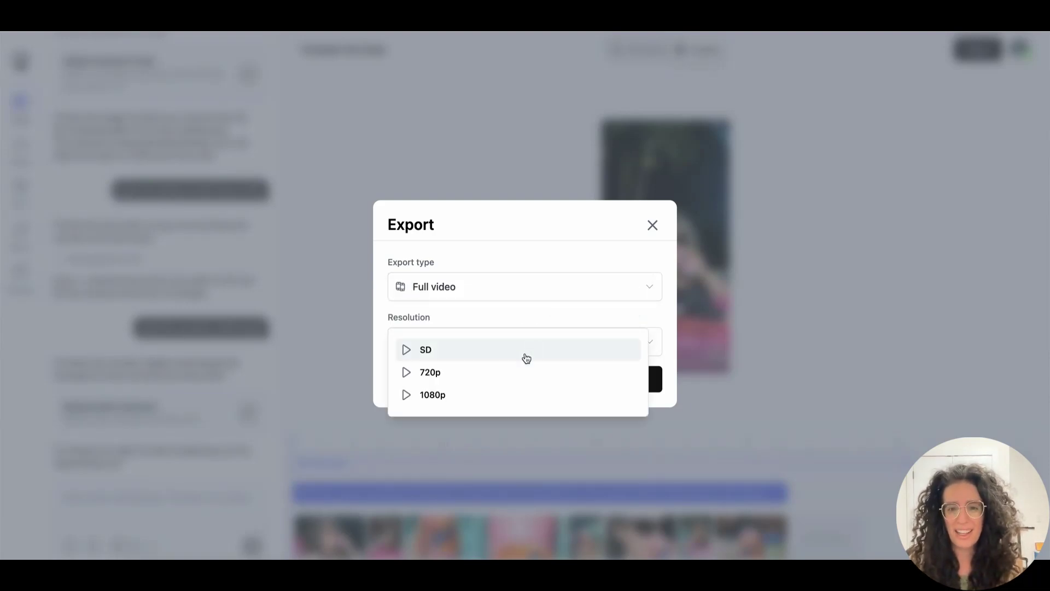
{"action": "left_click", "coordinate": [501, 395]}
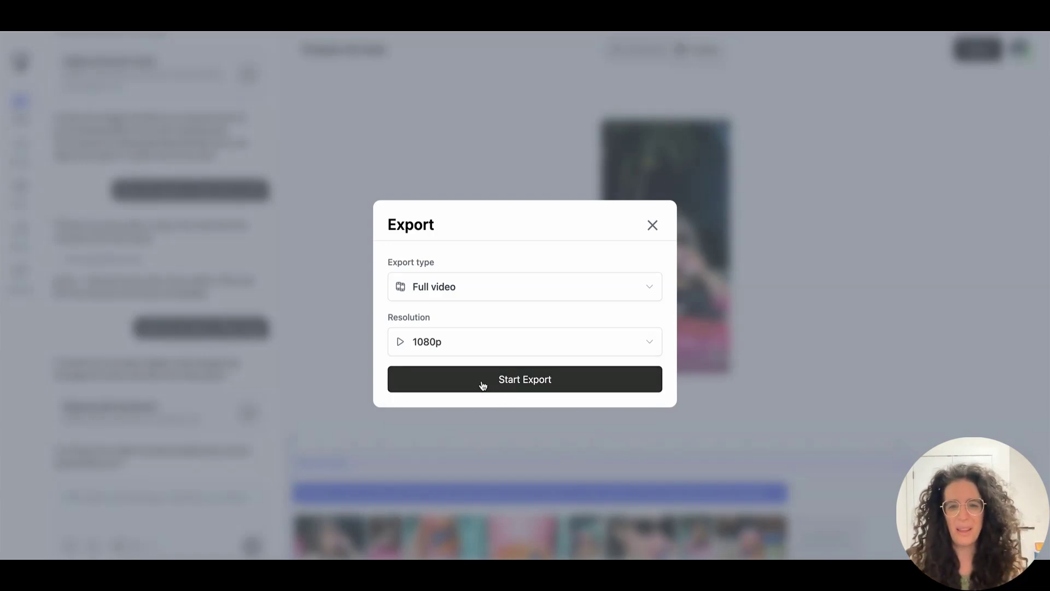
{"action": "left_click", "coordinate": [483, 386]}
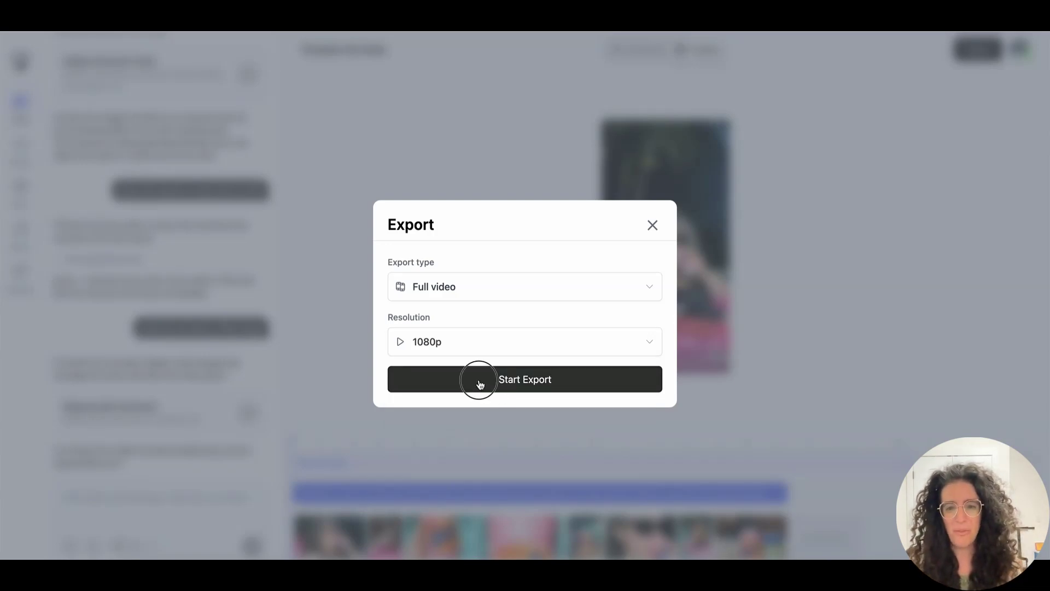
{"action": "left_click", "coordinate": [868, 130]}
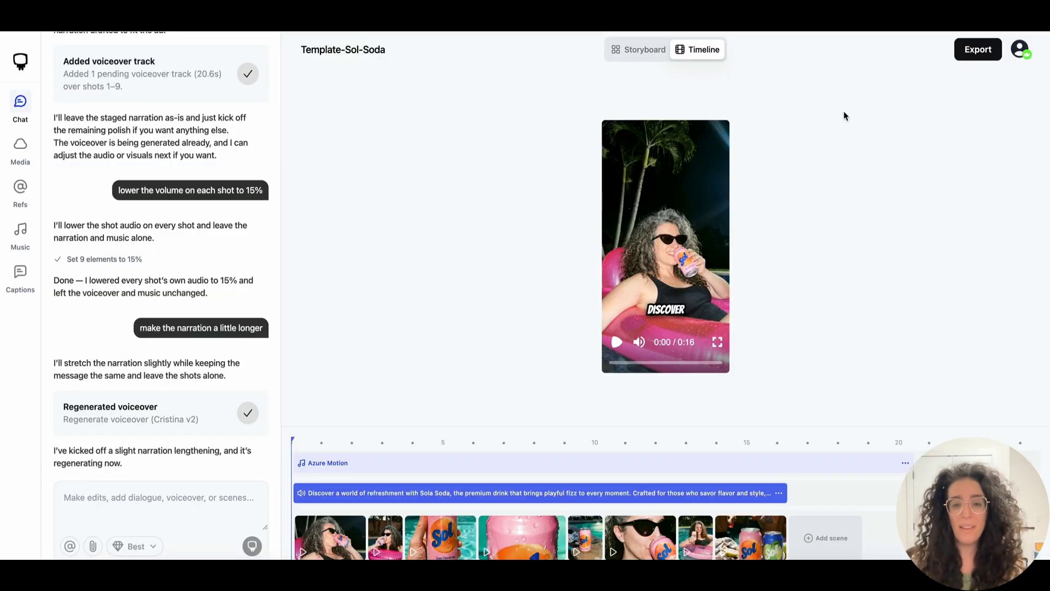
Ask the chat assistant to replace the current character reference with another saved character in every scene featuring her, and approve replacing the shots.
{"action": "left_click", "coordinate": [199, 497]}
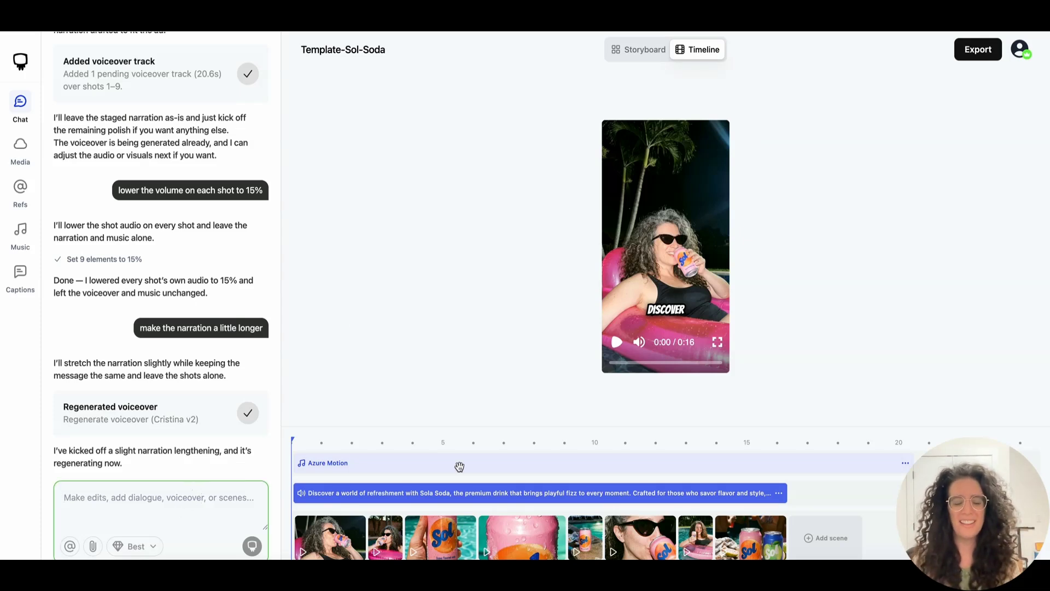
{"action": "type", "text": "repla"}
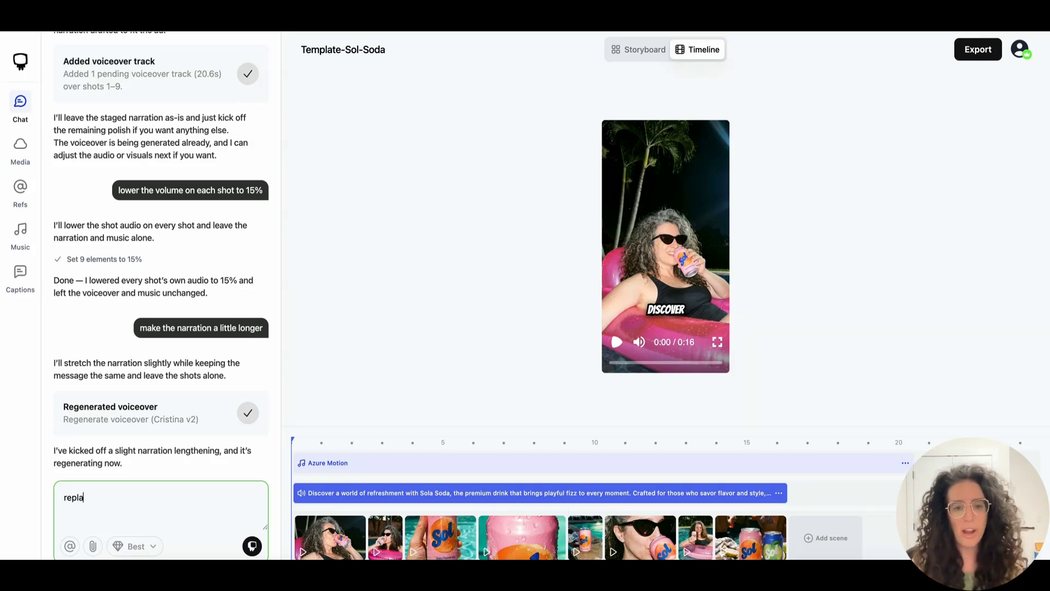
{"action": "type", "text": "ce @Re"}
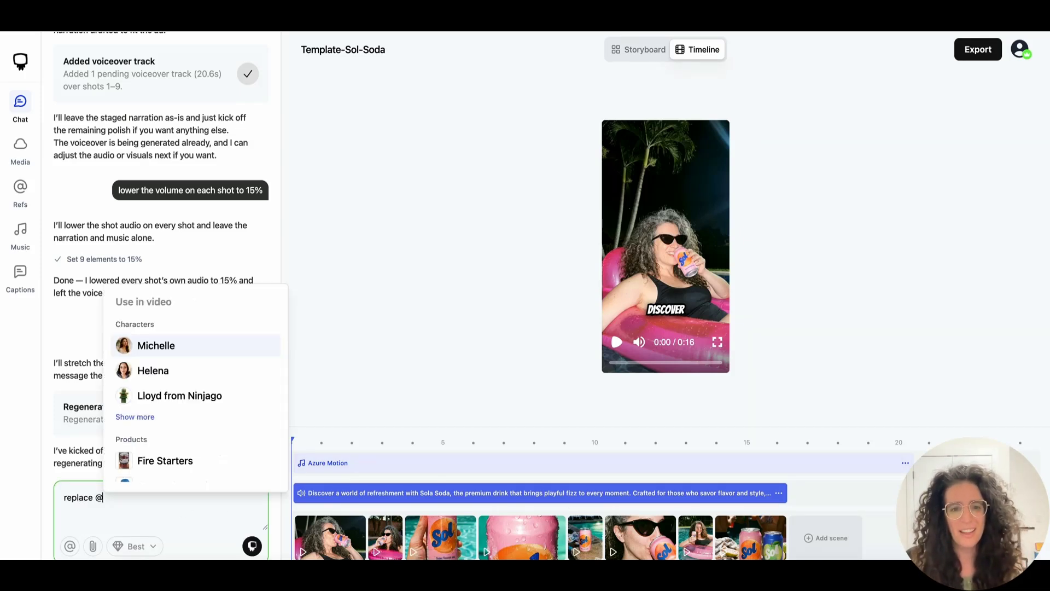
{"action": "key", "text": "Return"}
{"action": "type", "text": "with @"}
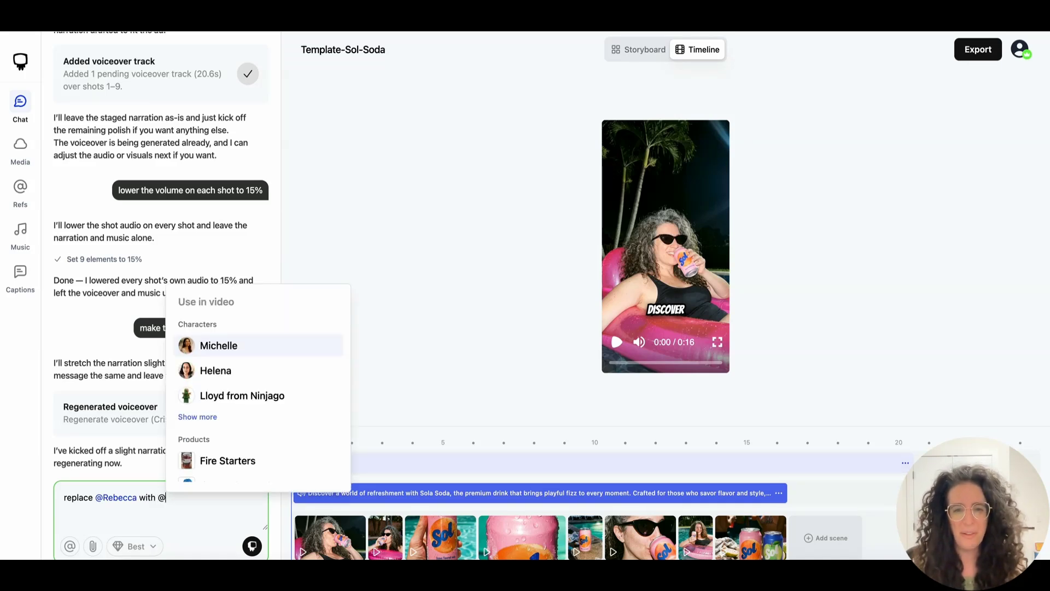
{"action": "type", "text": "Eri"}
{"action": "key", "text": "Return"}
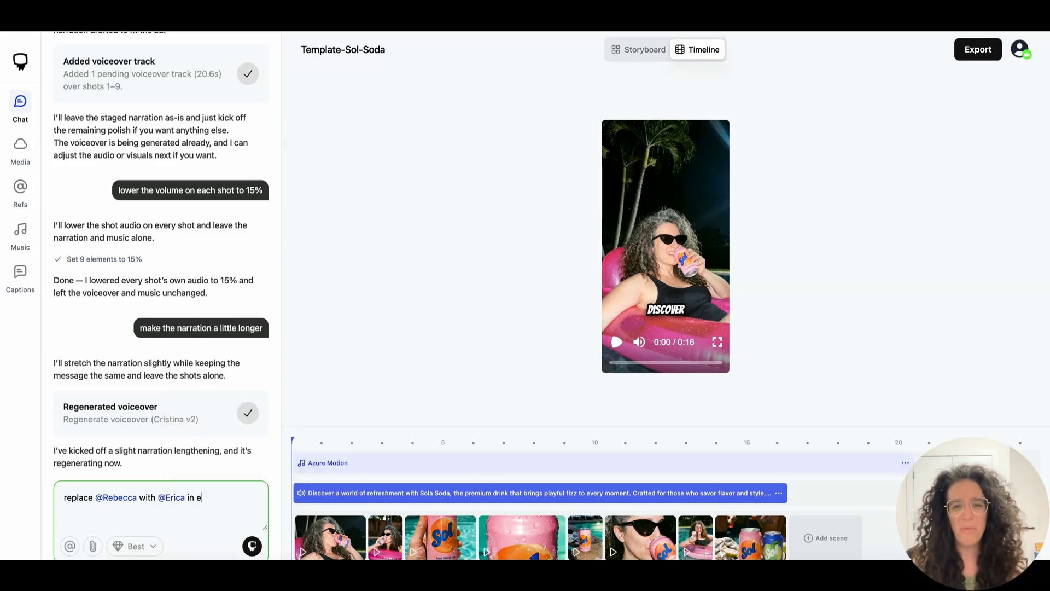
{"action": "type", "text": "in every scene"}
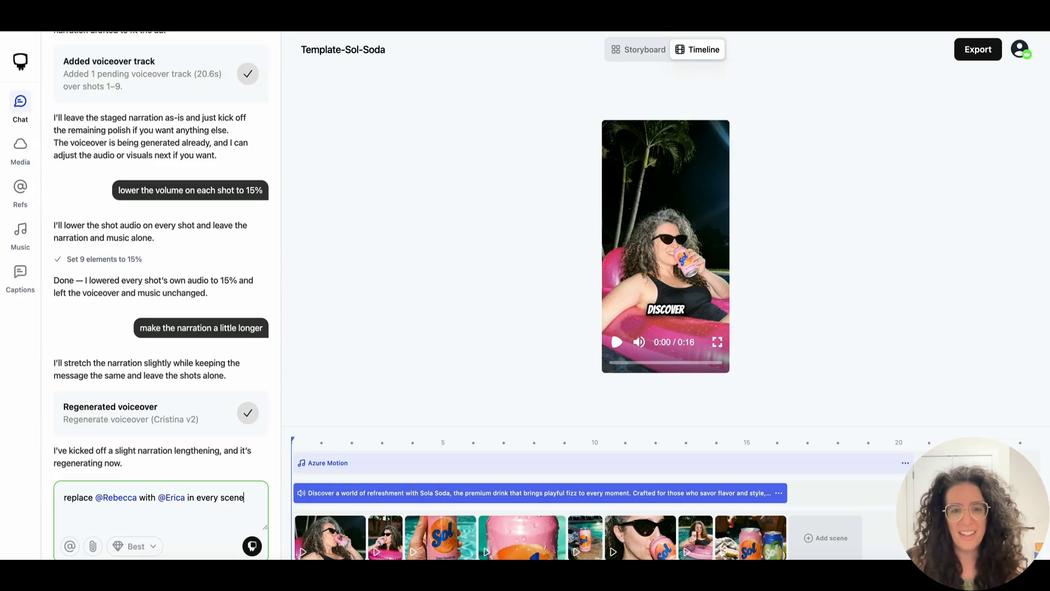
{"action": "type", "text": " where Rebecca shows up"}
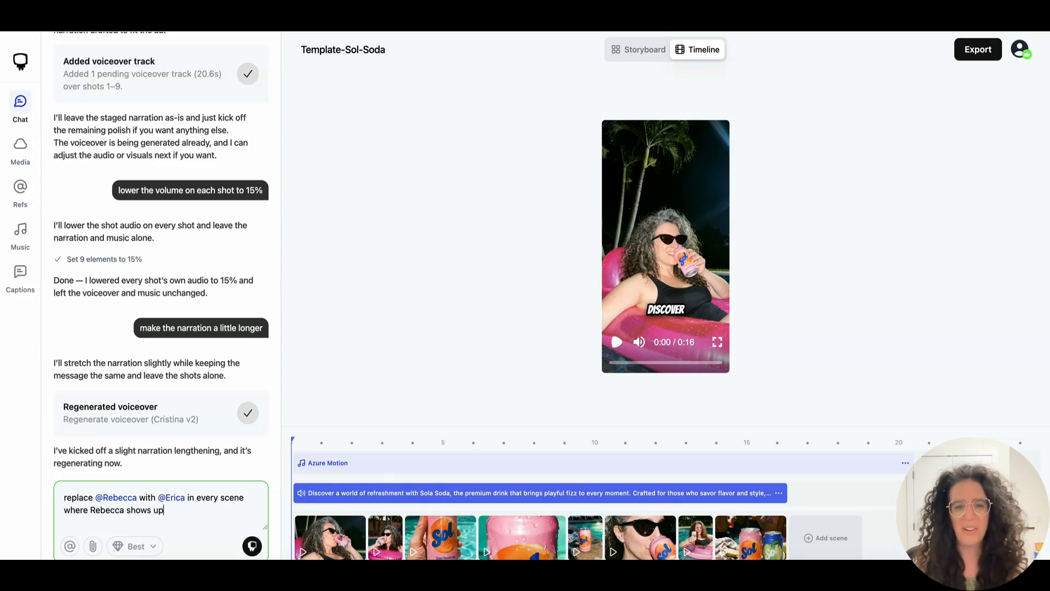
{"action": "key", "text": "Return"}
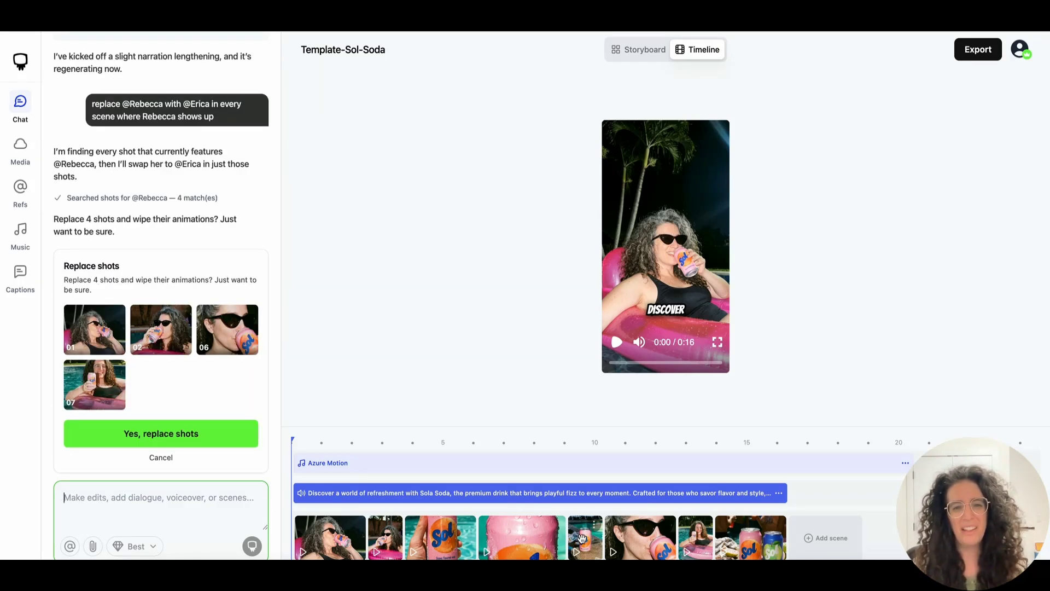
{"action": "left_click", "coordinate": [188, 438]}
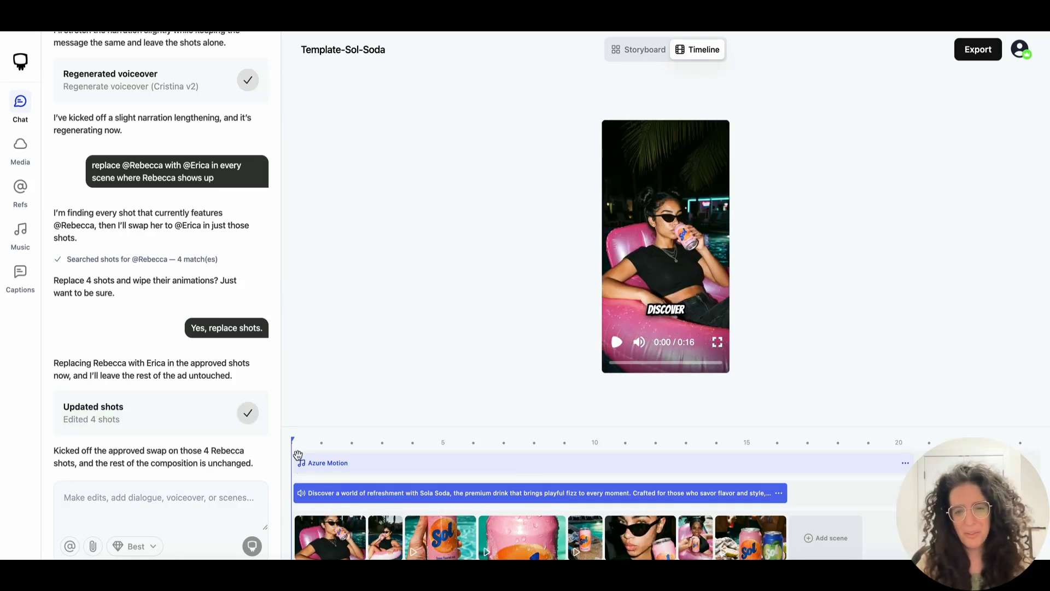
Scrub through the timeline to review the shots with the replaced character.
{"action": "left_click_drag", "start_coordinate": [293, 442], "coordinate": [681, 477]}
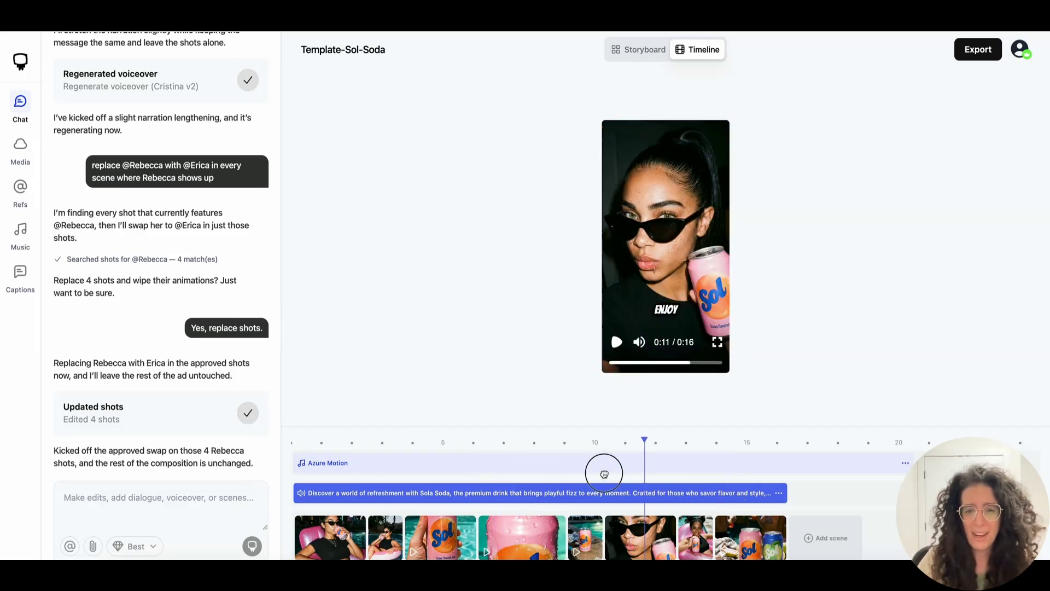
{"action": "left_click_drag", "start_coordinate": [604, 474], "coordinate": [422, 474]}
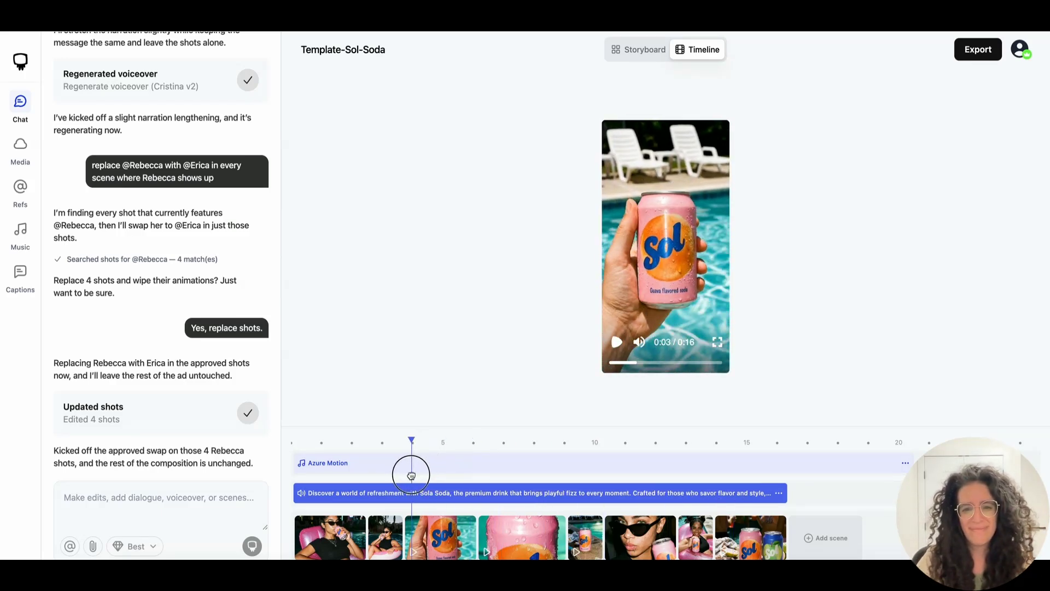